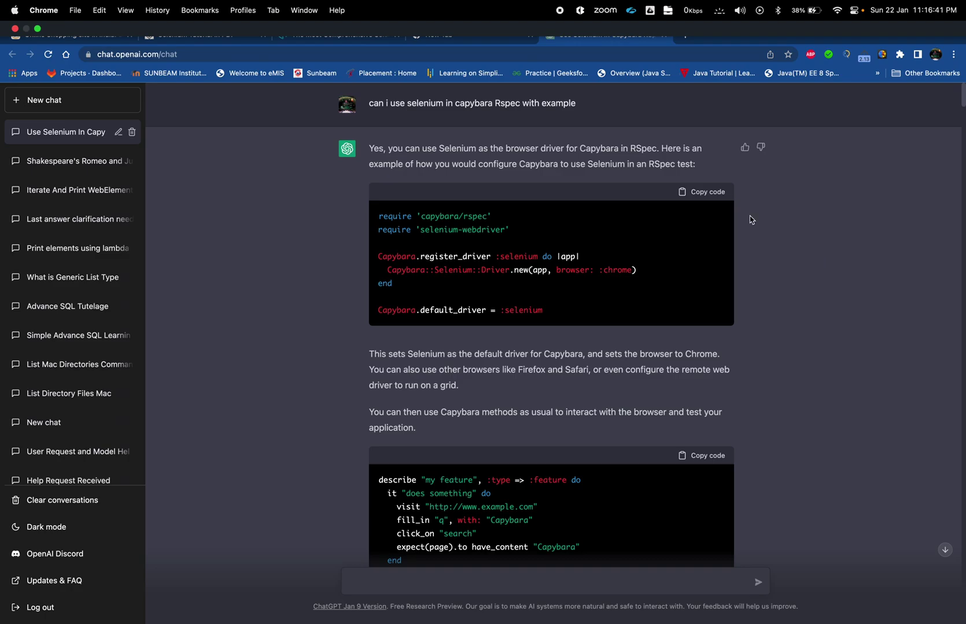
- Read down the Capybara answer, highlighting 'capybara' and the paragraph on Selenium as default driver
{"action": "left_click_drag", "start_coordinate": [455, 104], "coordinate": [528, 112]}
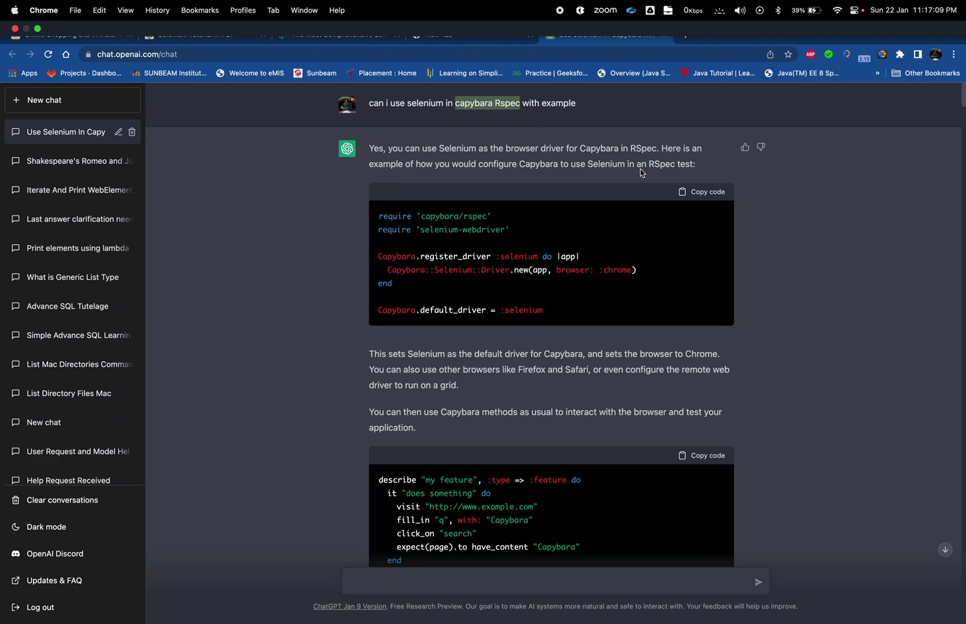
{"action": "left_click", "coordinate": [625, 122]}
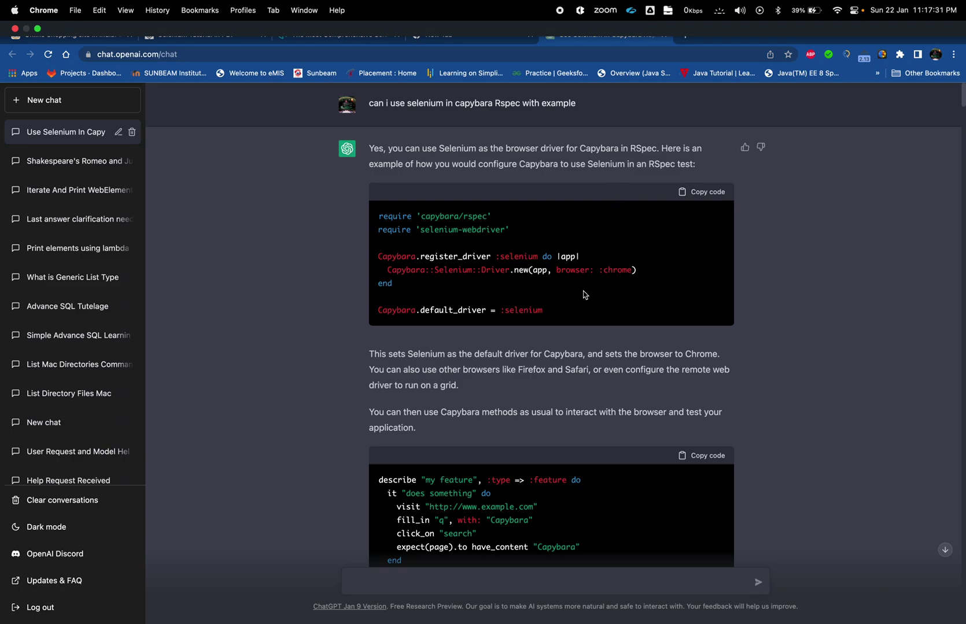
{"action": "scroll", "coordinate": [553, 253], "scroll_direction": "down", "scroll_amount": 1}
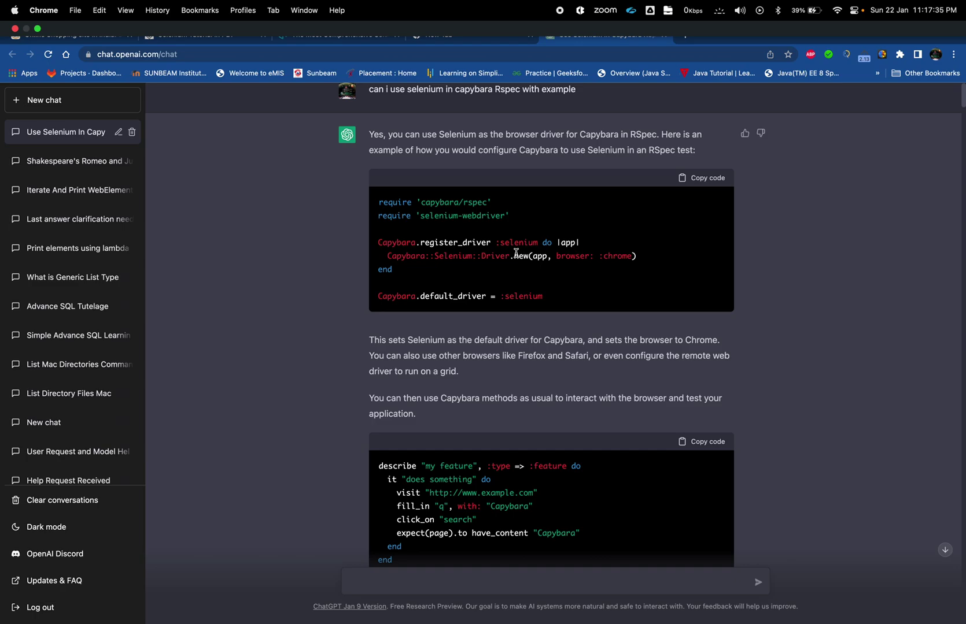
{"action": "scroll", "coordinate": [516, 253], "scroll_direction": "down", "scroll_amount": 5}
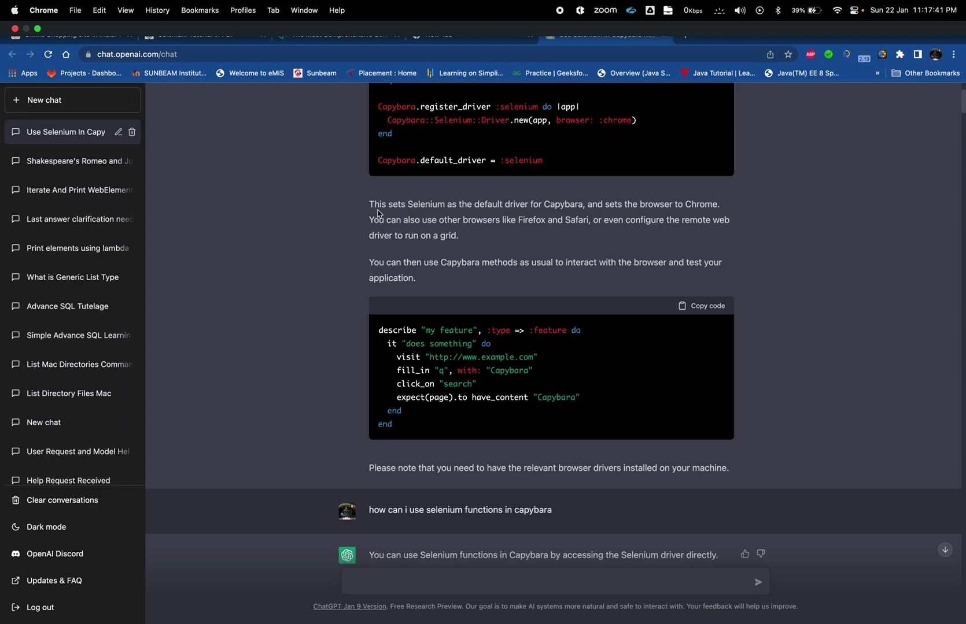
{"action": "left_click_drag", "start_coordinate": [370, 204], "coordinate": [499, 297]}
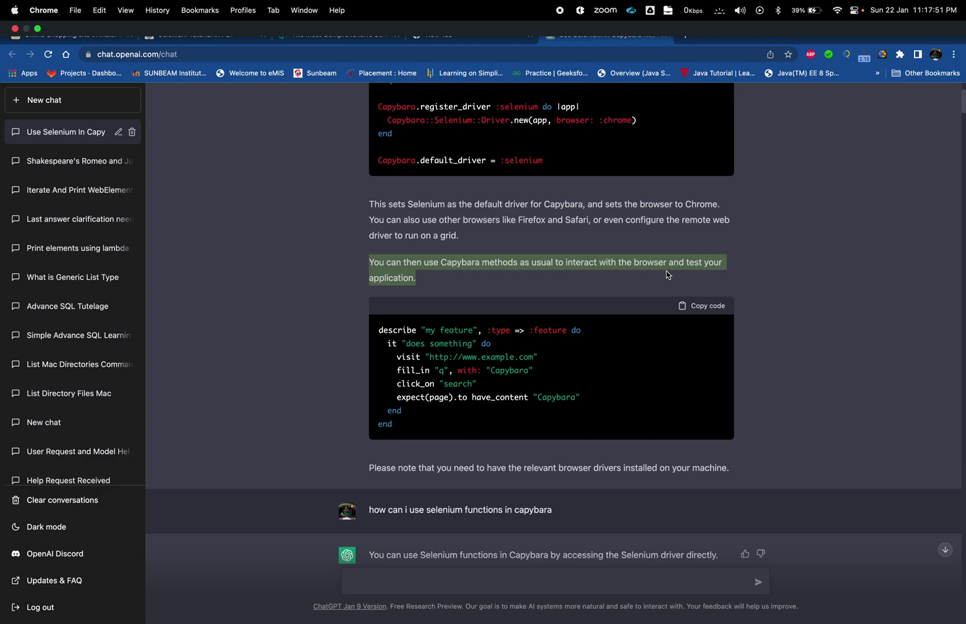
{"action": "left_click", "coordinate": [489, 284]}
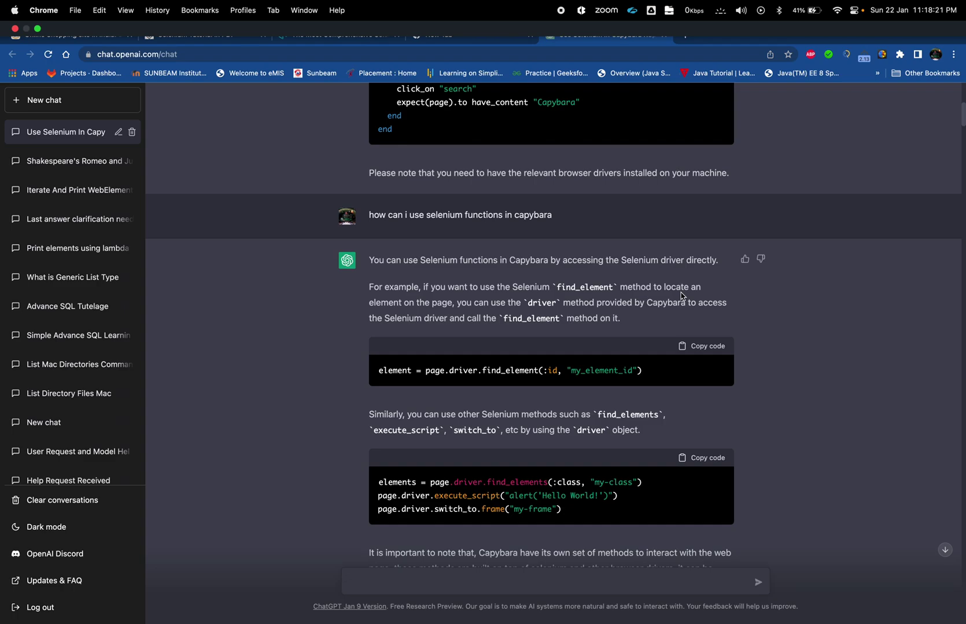
{"action": "double_click", "coordinate": [580, 286]}
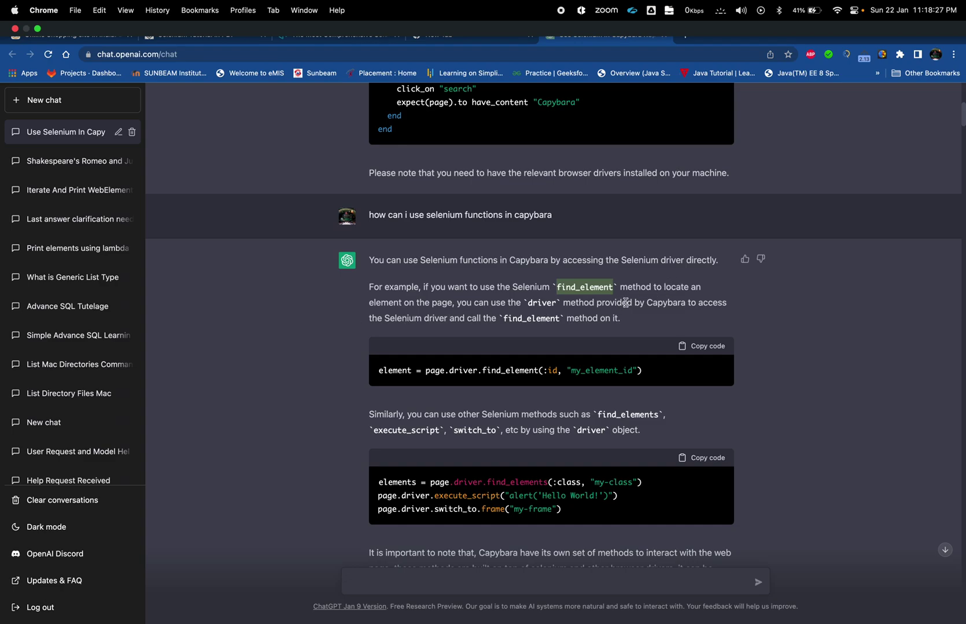
{"action": "scroll", "coordinate": [627, 305], "scroll_direction": "down", "scroll_amount": 1}
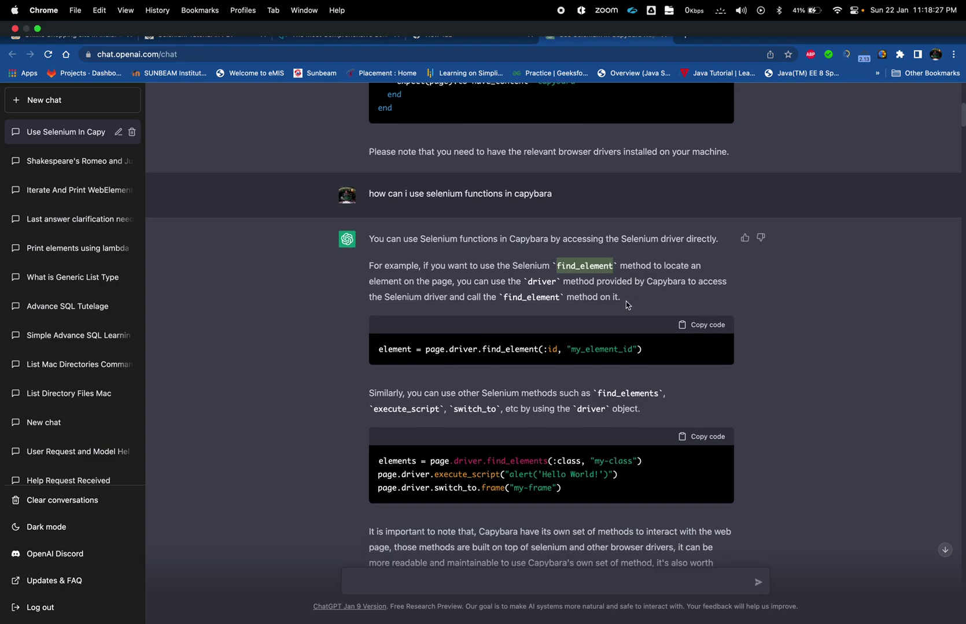
{"action": "left_click", "coordinate": [423, 349]}
{"action": "left_click_drag", "start_coordinate": [423, 350], "coordinate": [477, 351]}
{"action": "left_click", "coordinate": [489, 351]}
{"action": "double_click", "coordinate": [489, 351]}
{"action": "left_click", "coordinate": [451, 350]}
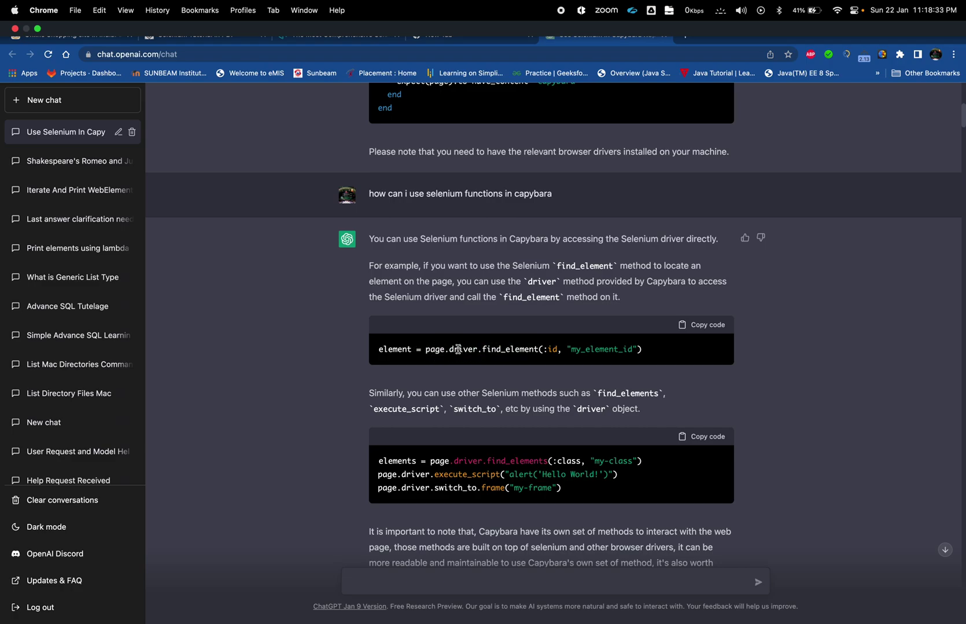
{"action": "left_click_drag", "start_coordinate": [451, 349], "coordinate": [558, 351]}
{"action": "left_click", "coordinate": [712, 370]}
{"action": "mouse_move", "coordinate": [601, 34]}
{"action": "left_mouse_down"}
{"action": "mouse_move", "coordinate": [491, 112]}
{"action": "mouse_move", "coordinate": [590, 71]}
{"action": "mouse_move", "coordinate": [706, 64]}
{"action": "mouse_move", "coordinate": [601, 38]}
{"action": "left_mouse_up"}
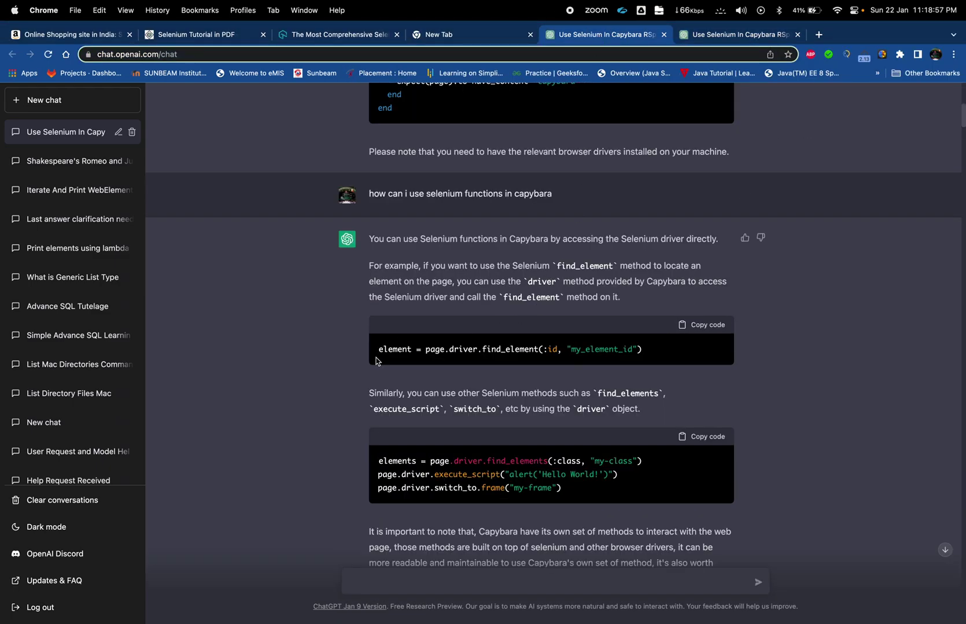
- Paste the find_element line into the other Capybara chat and ask how to use find_element using text
{"action": "left_click_drag", "start_coordinate": [379, 348], "coordinate": [640, 351]}
{"action": "key", "text": "super+c"}
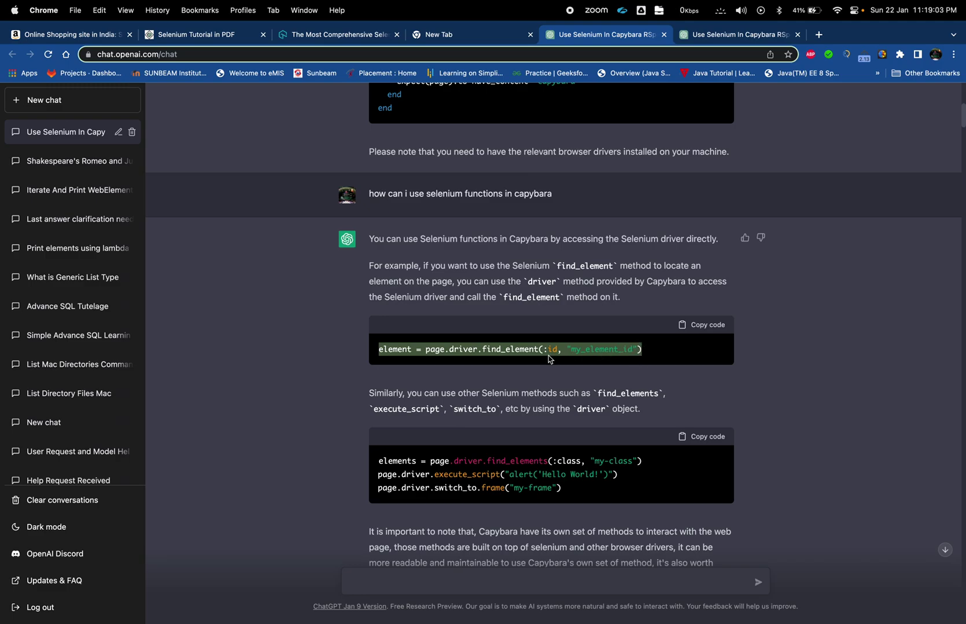
{"action": "left_click", "coordinate": [725, 39]}
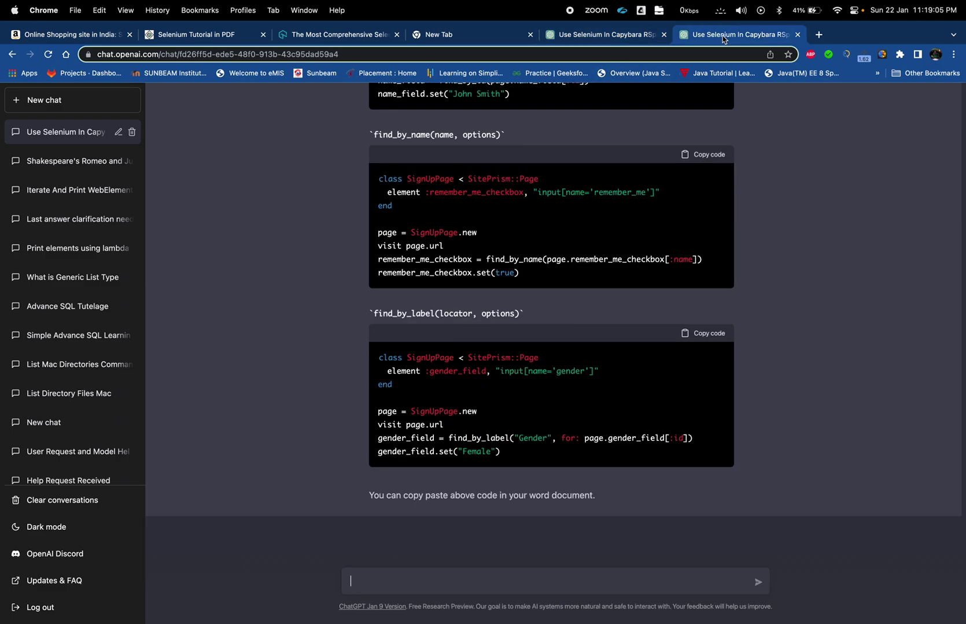
{"action": "left_click", "coordinate": [503, 583]}
{"action": "key", "text": "super+v"}
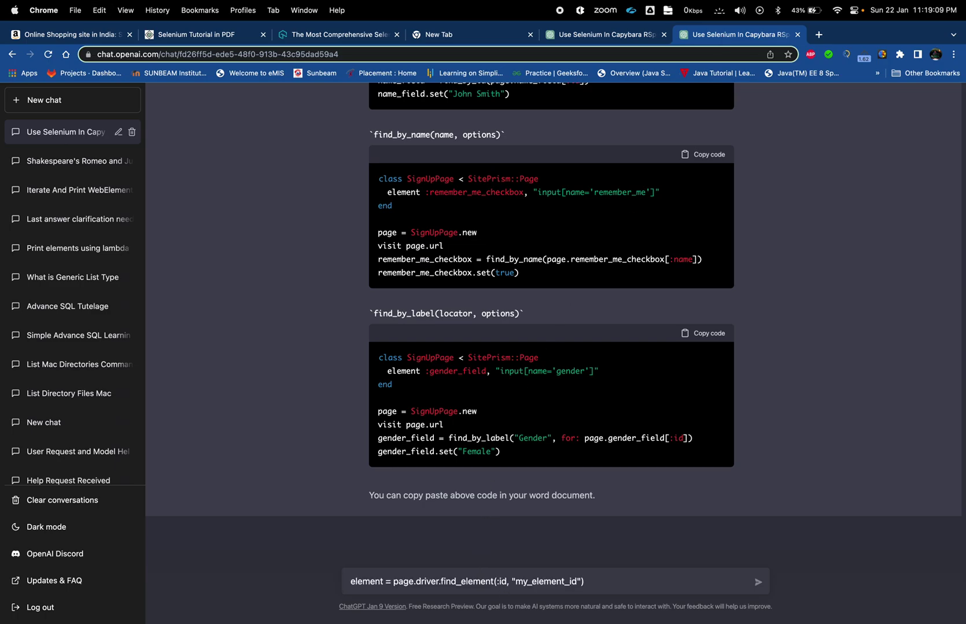
{"action": "type", "text": "how can i use find_elemnt"}
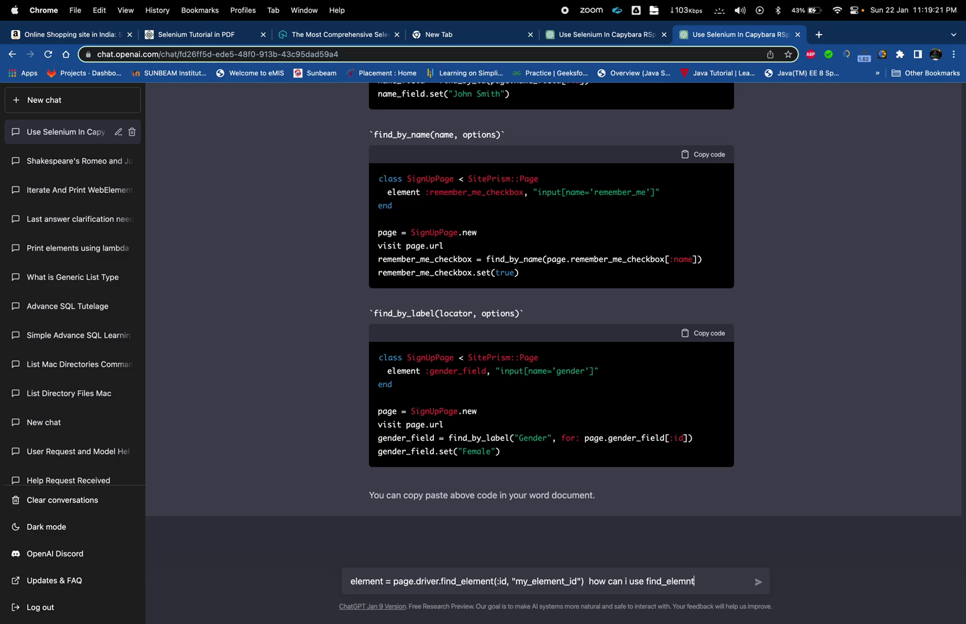
{"action": "key", "text": "BackSpace"}
{"action": "key", "text": "BackSpace"}
{"action": "type", "text": "ent using text"}
{"action": "key", "text": "Return"}
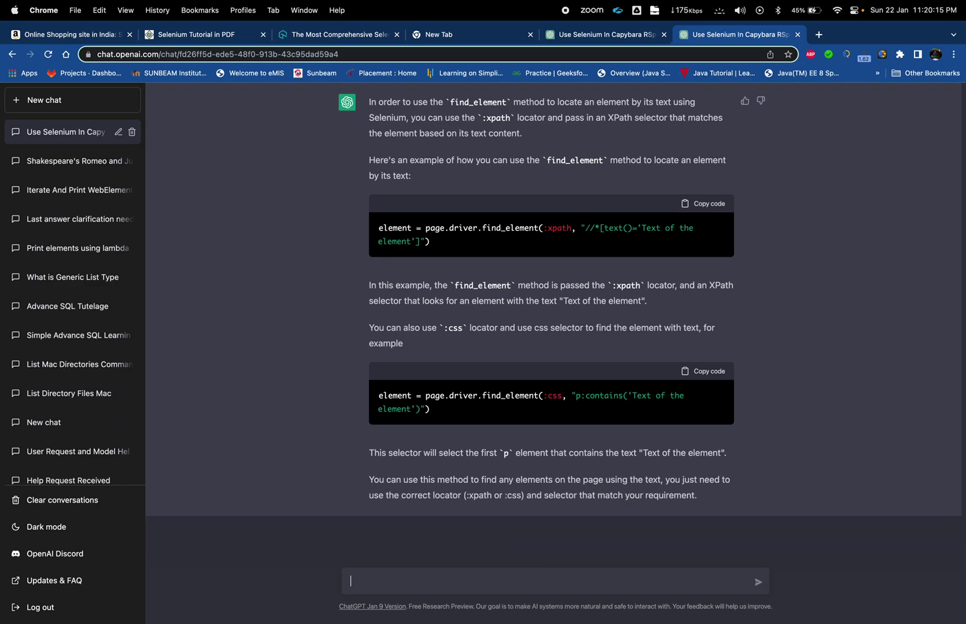
- Back in the first Capybara conversation, review the Capybara method list and the SitePrism built-in methods question
{"action": "scroll", "coordinate": [566, 538], "scroll_direction": "up", "scroll_amount": 1}
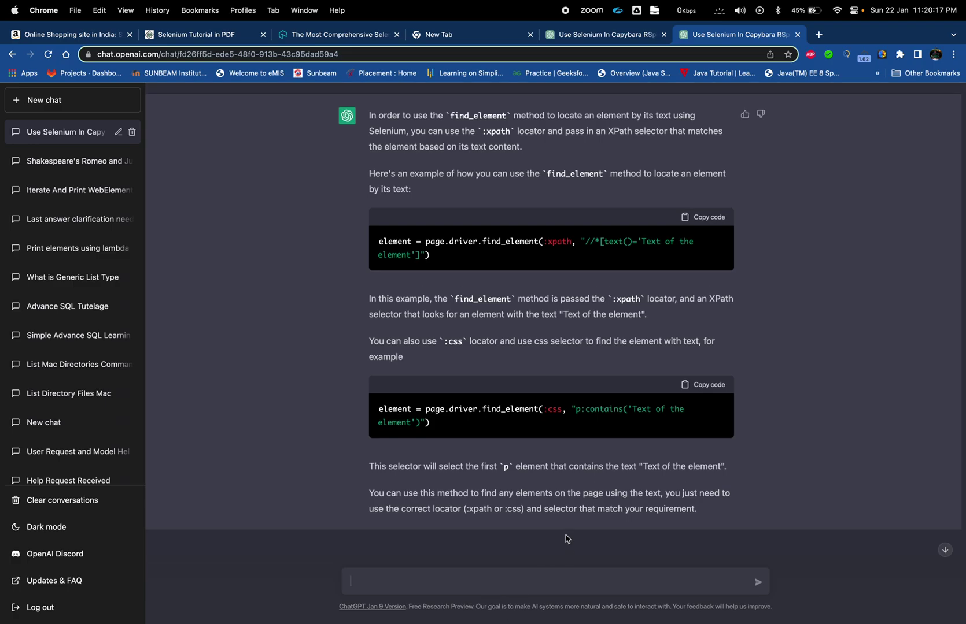
{"action": "left_click", "coordinate": [610, 40]}
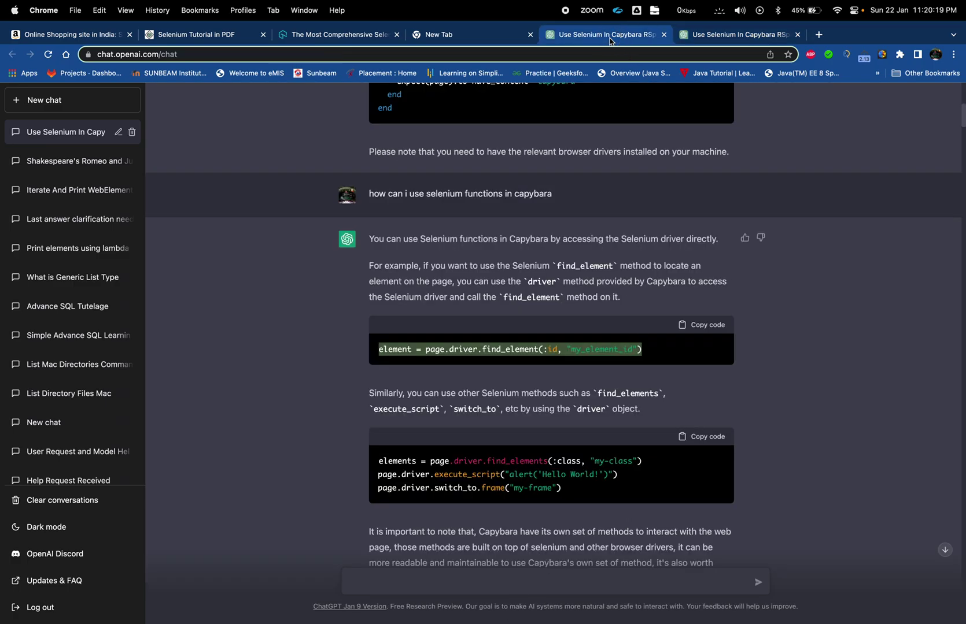
{"action": "scroll", "coordinate": [788, 358], "scroll_direction": "down", "scroll_amount": 3}
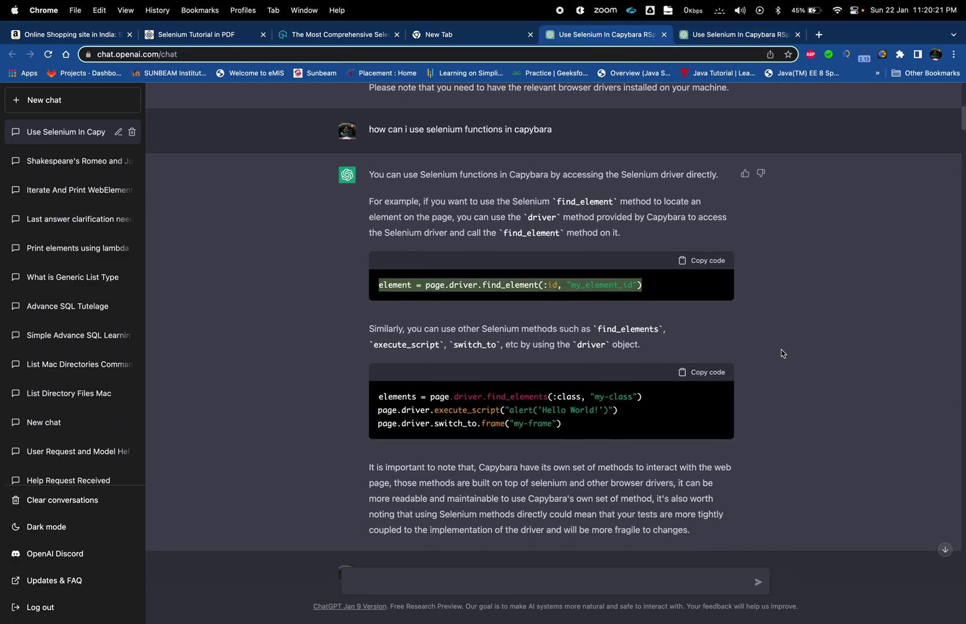
{"action": "scroll", "coordinate": [788, 359], "scroll_direction": "down", "scroll_amount": 5}
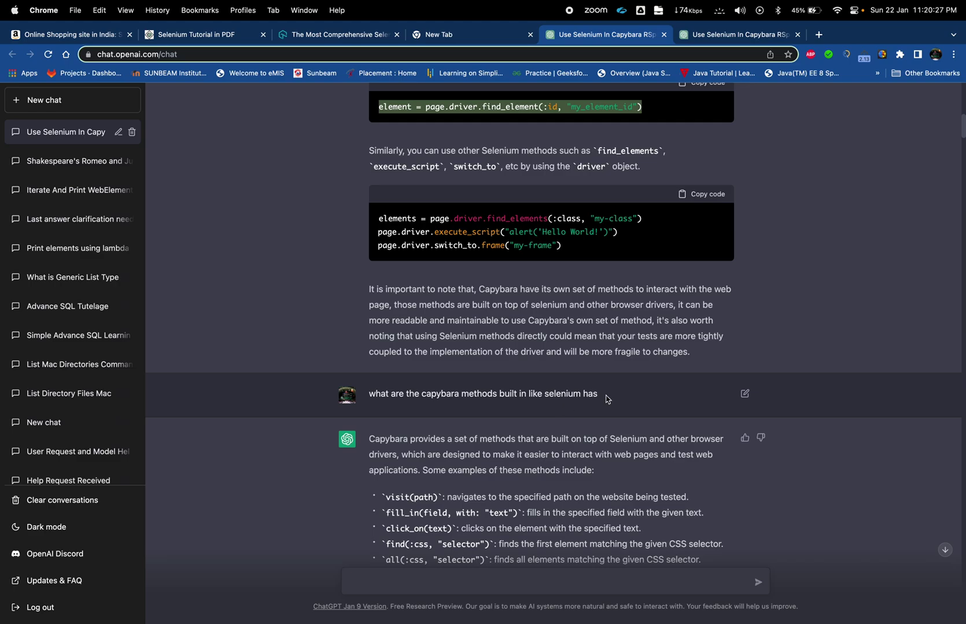
{"action": "scroll", "coordinate": [605, 399], "scroll_direction": "down", "scroll_amount": 4}
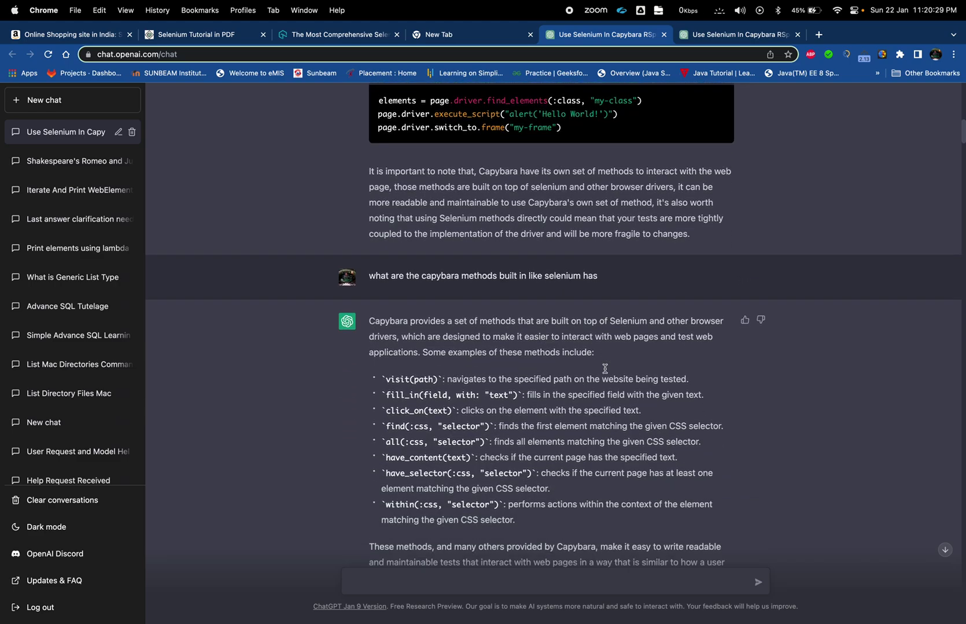
{"action": "scroll", "coordinate": [446, 381], "scroll_direction": "down", "scroll_amount": 2}
{"action": "left_click_drag", "start_coordinate": [385, 354], "coordinate": [517, 493]}
{"action": "scroll", "coordinate": [536, 406], "scroll_direction": "down", "scroll_amount": 4}
{"action": "scroll", "coordinate": [536, 406], "scroll_direction": "down", "scroll_amount": 3}
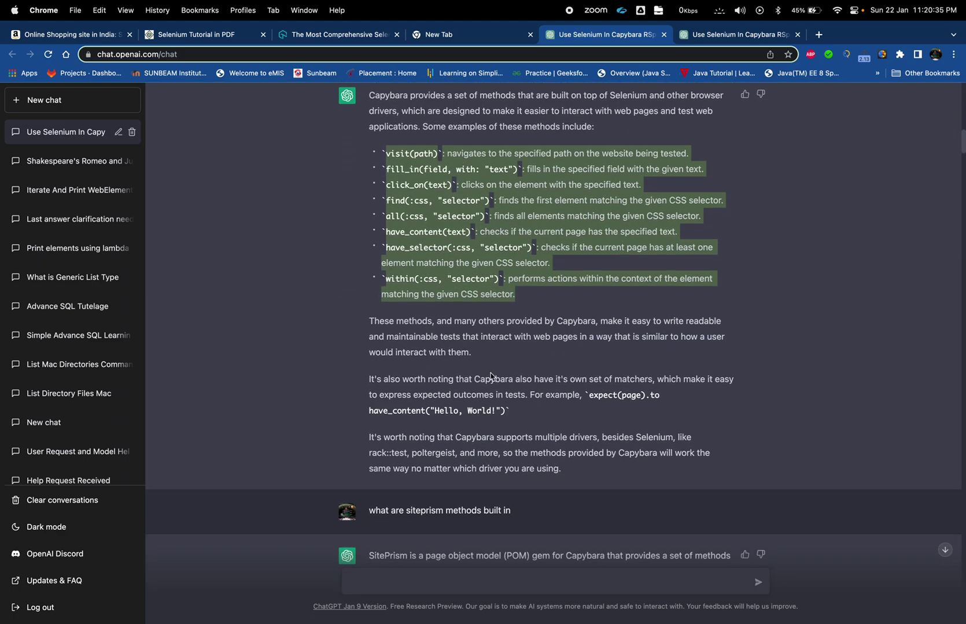
{"action": "left_click", "coordinate": [527, 376]}
{"action": "scroll", "coordinate": [505, 382], "scroll_direction": "down", "scroll_amount": 1}
{"action": "scroll", "coordinate": [505, 382], "scroll_direction": "down", "scroll_amount": 1}
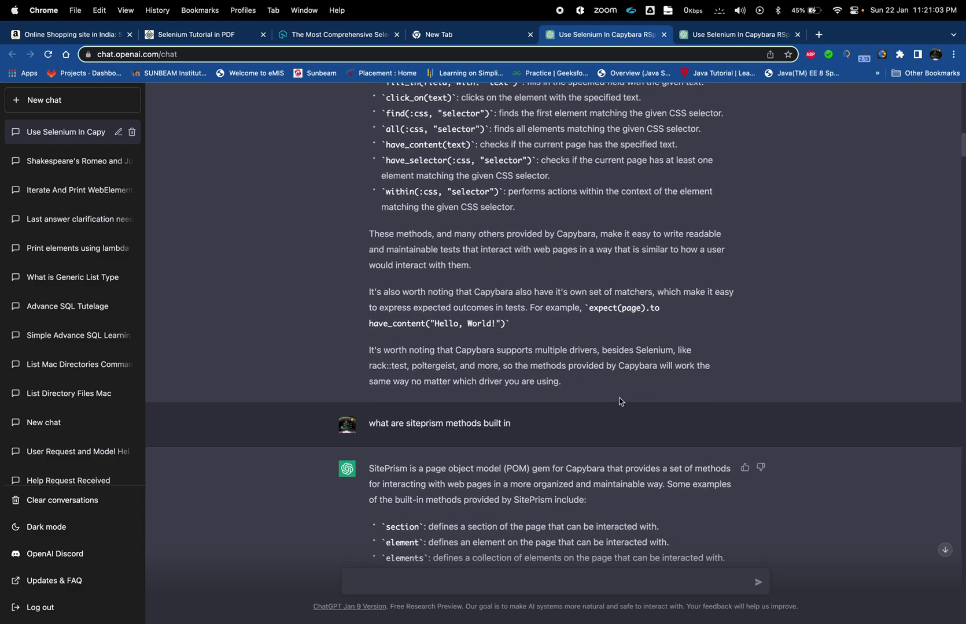
{"action": "left_click_drag", "start_coordinate": [404, 426], "coordinate": [465, 427]}
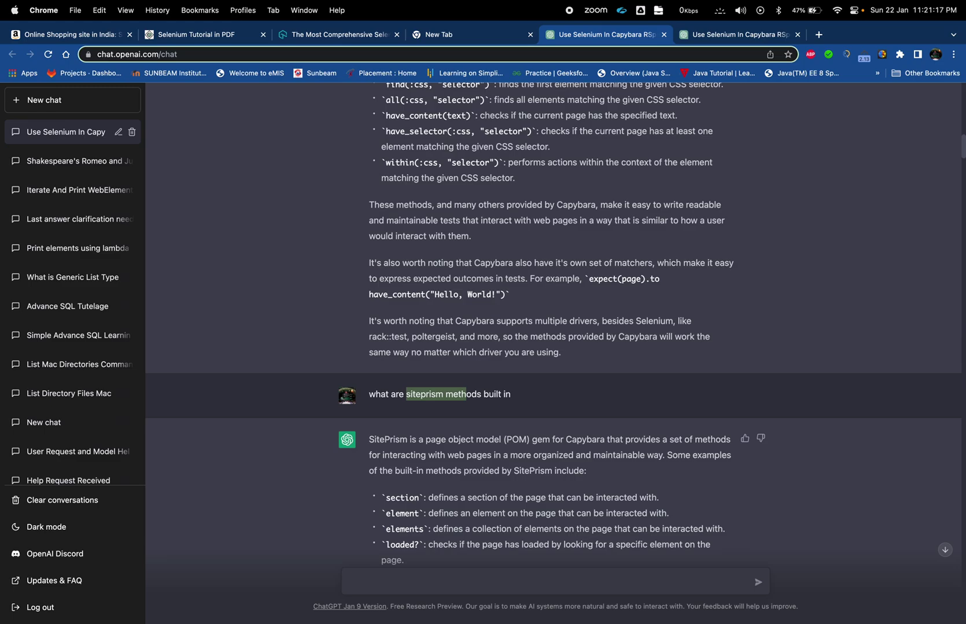
- Reopen the closed Capybara README tab on rubydoc.info and return to its table of contents
{"action": "key", "text": "super+shift+t"}
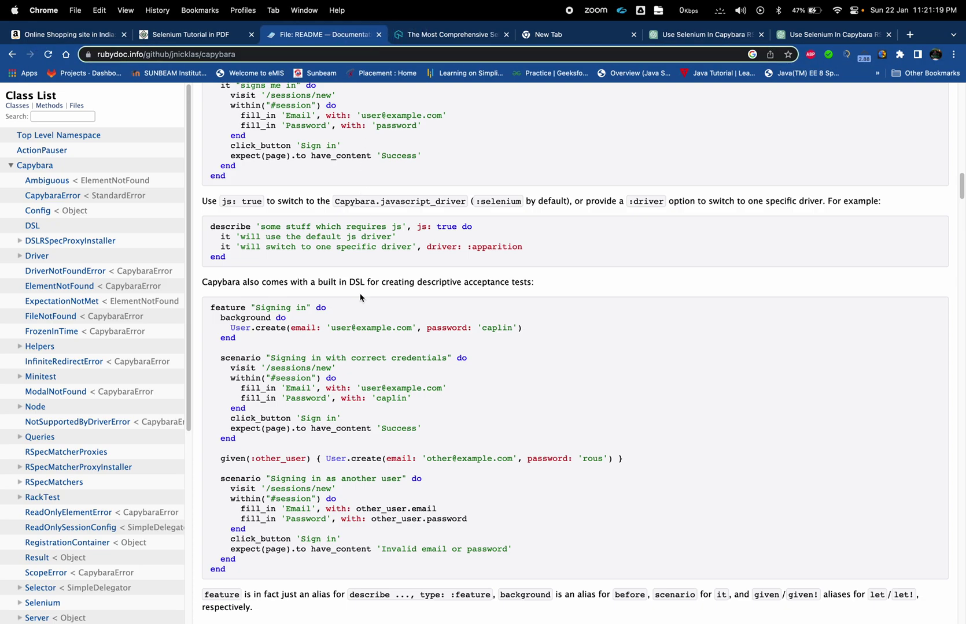
{"action": "scroll", "coordinate": [449, 372], "scroll_direction": "up", "scroll_amount": 10}
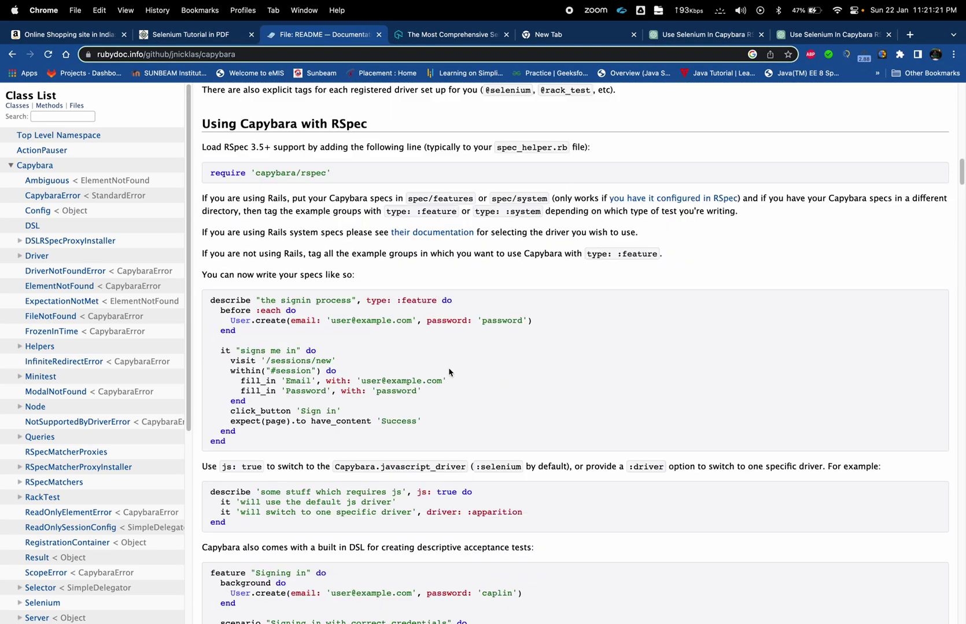
{"action": "scroll", "coordinate": [449, 373], "scroll_direction": "down", "scroll_amount": 20}
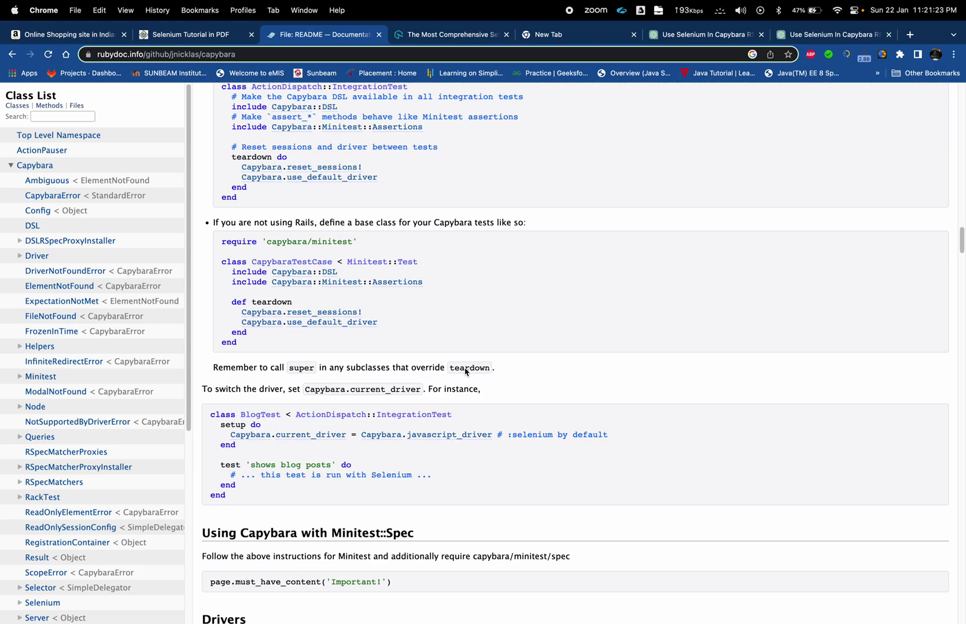
{"action": "scroll", "coordinate": [465, 372], "scroll_direction": "down", "scroll_amount": 20}
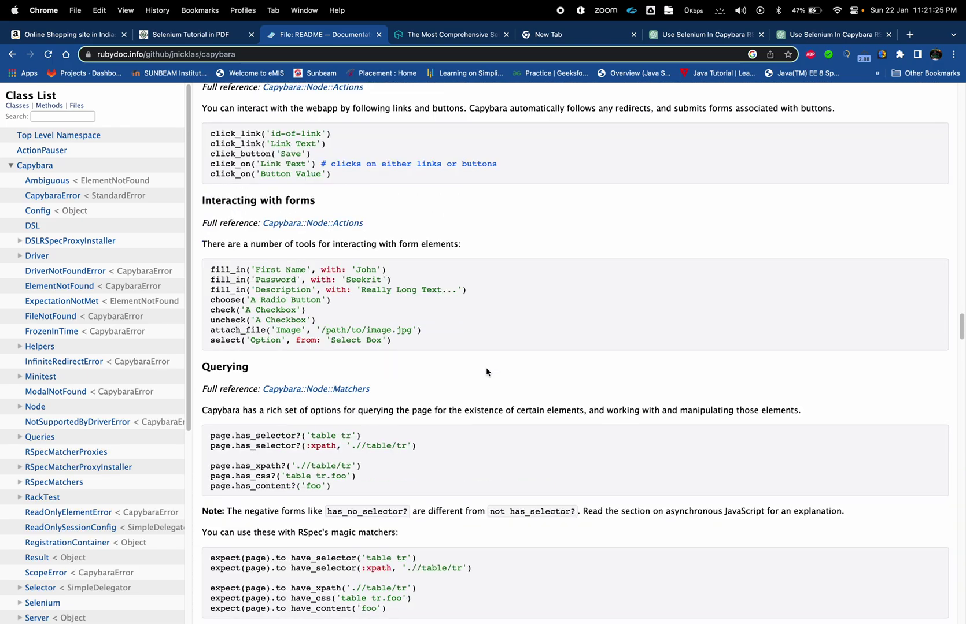
{"action": "scroll", "coordinate": [486, 372], "scroll_direction": "down", "scroll_amount": 4}
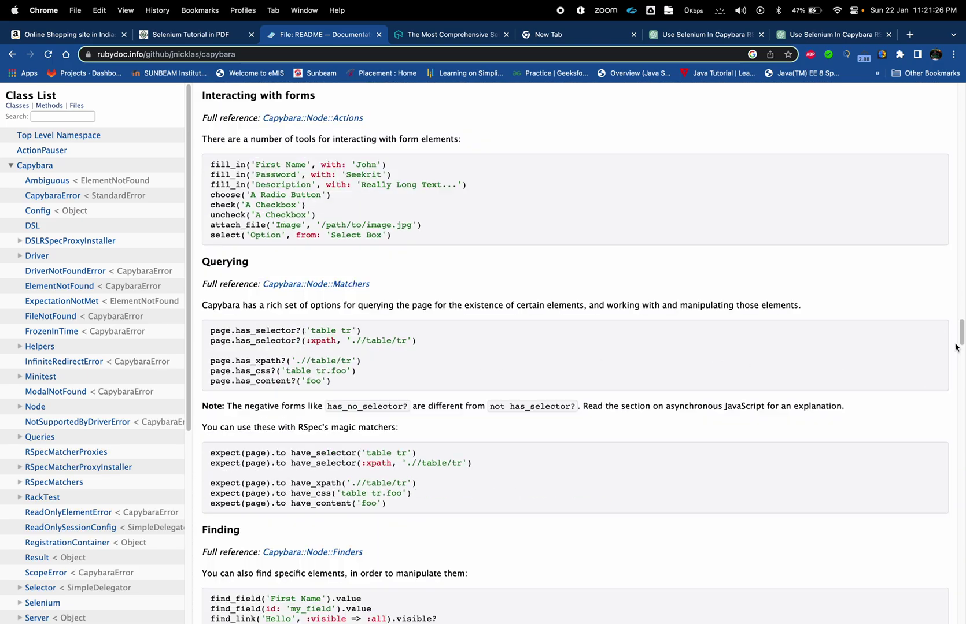
{"action": "left_click_drag", "start_coordinate": [961, 332], "coordinate": [958, 169]}
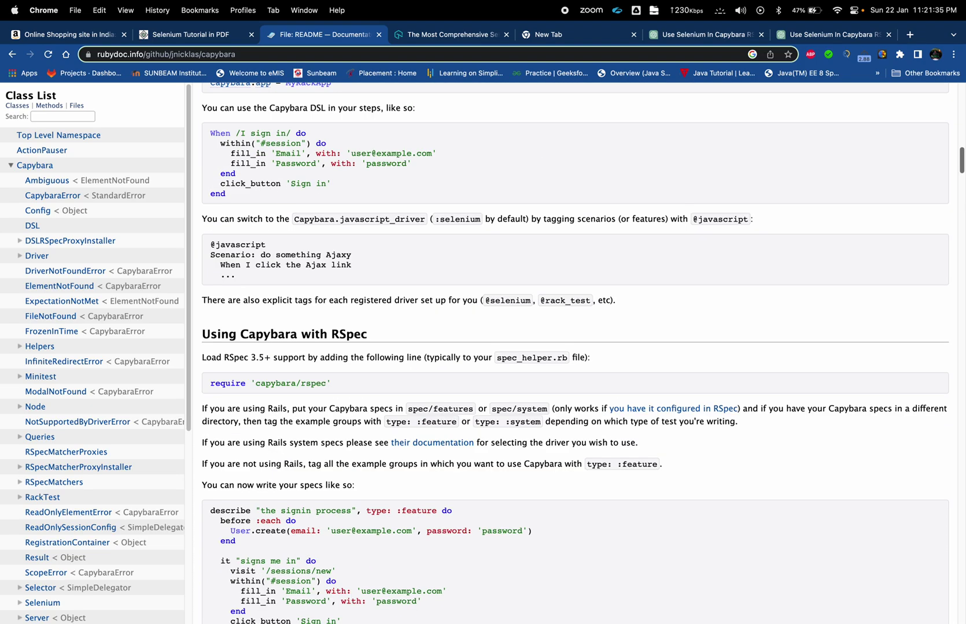
{"action": "left_click_drag", "start_coordinate": [962, 167], "coordinate": [960, 108]}
{"action": "scroll", "coordinate": [682, 327], "scroll_direction": "up", "scroll_amount": 5}
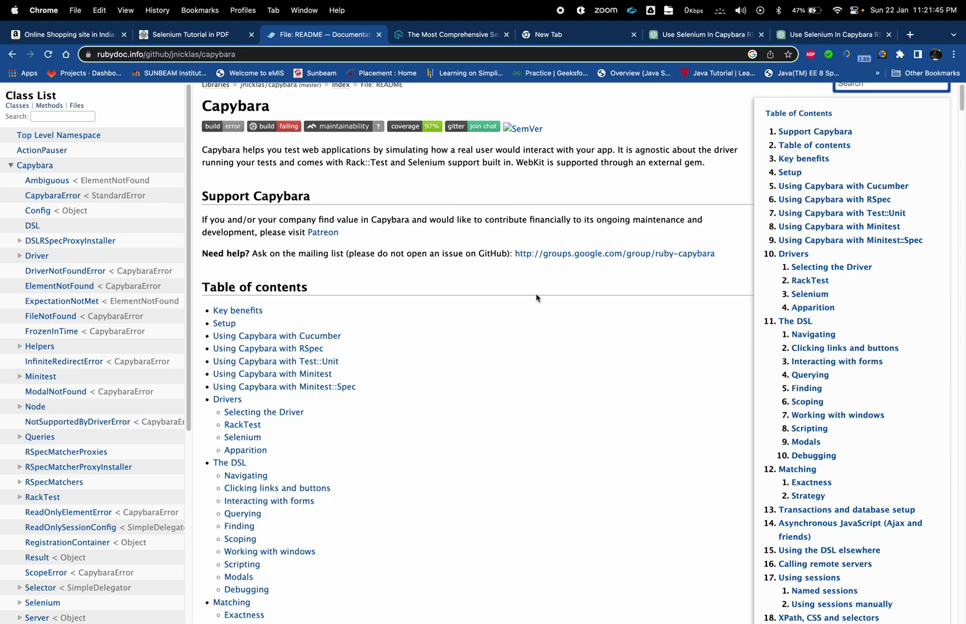
{"action": "scroll", "coordinate": [539, 277], "scroll_direction": "up", "scroll_amount": 1}
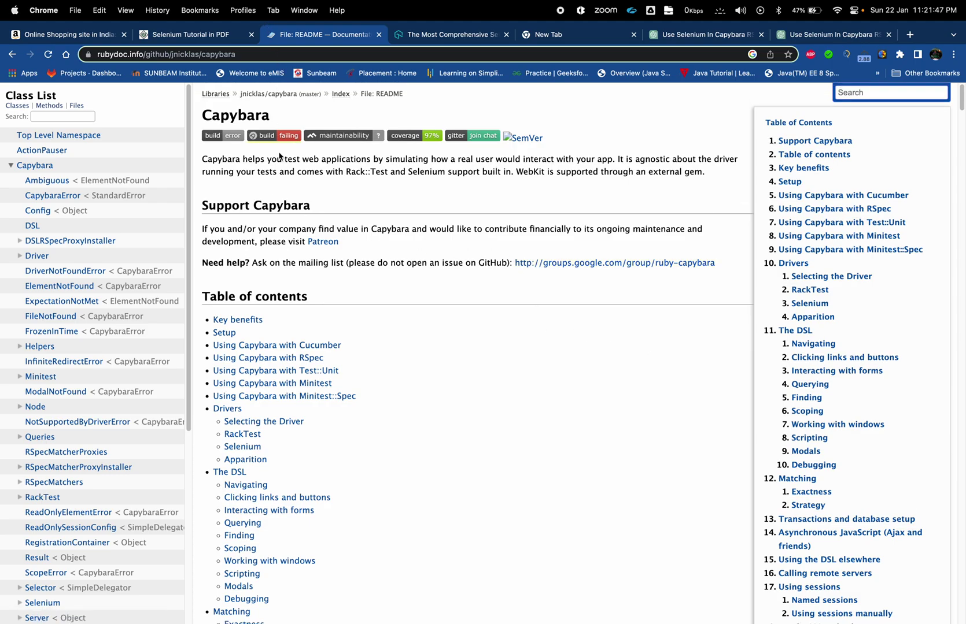
- Replace the current address with a Google search for 'siteprsm doc ruby'
{"action": "left_click", "coordinate": [290, 54]}
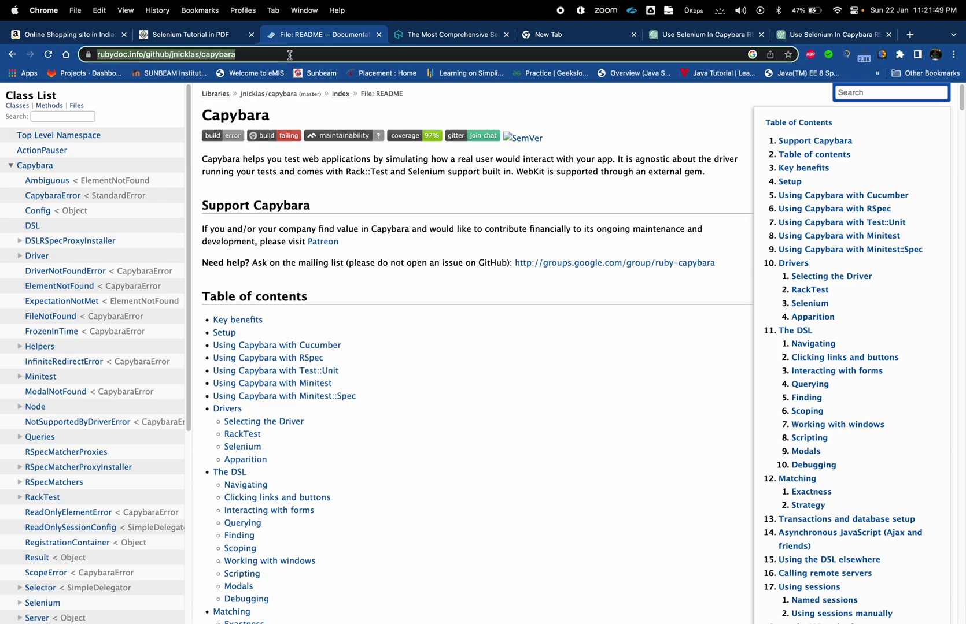
{"action": "left_click", "coordinate": [290, 55]}
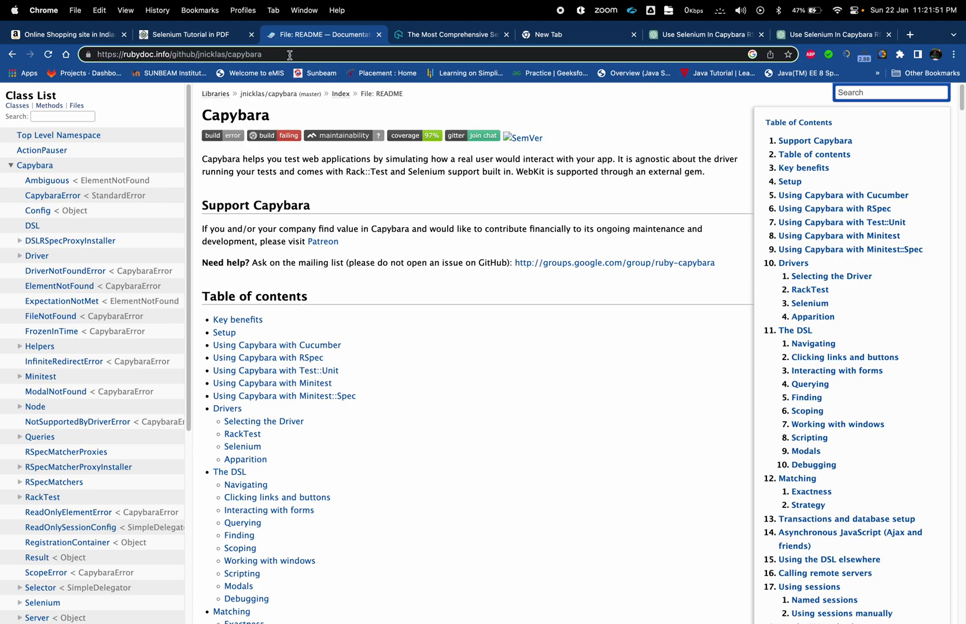
{"action": "key", "text": "super+a"}
{"action": "key", "text": "BackSpace"}
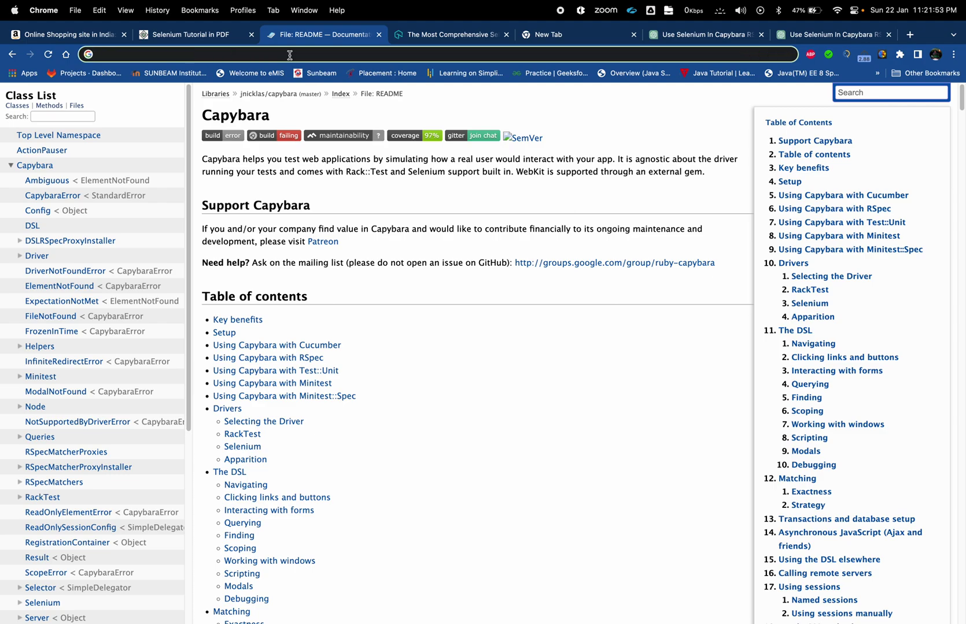
{"action": "type", "text": "sit"}
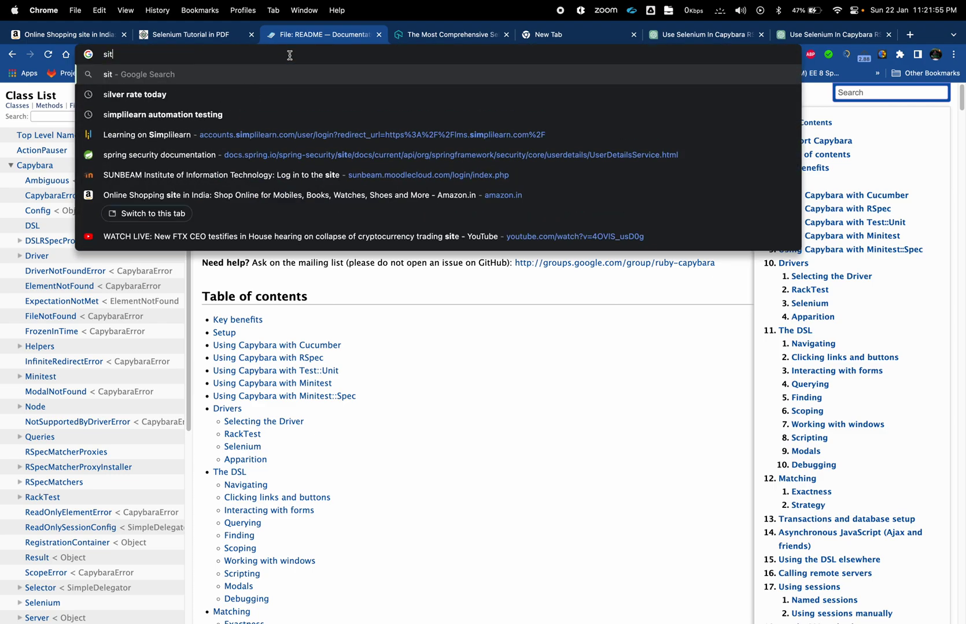
{"action": "type", "text": "eprs"}
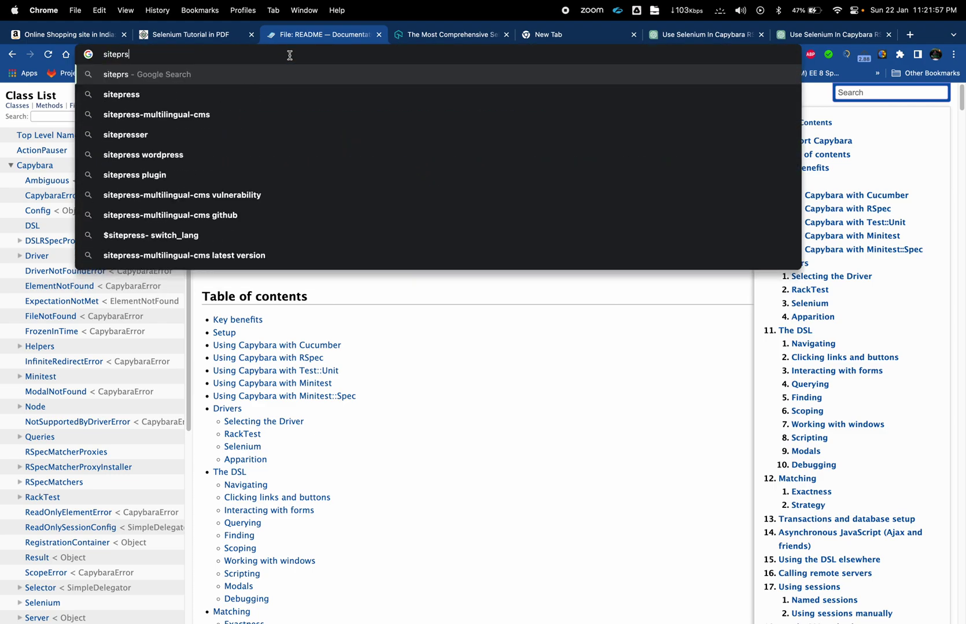
{"action": "type", "text": "m doc r"}
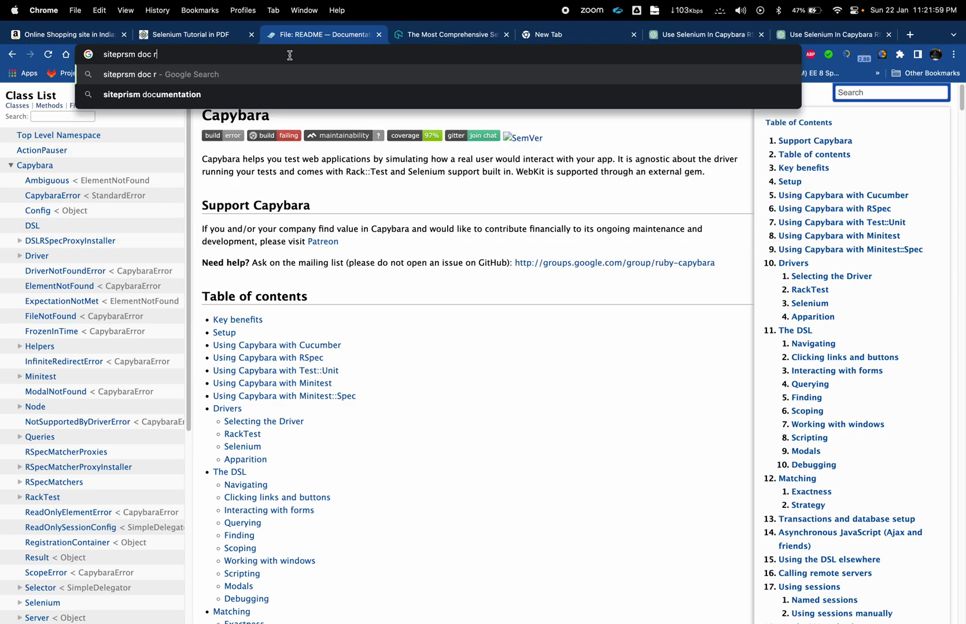
{"action": "type", "text": "uby"}
{"action": "key", "text": "Return"}
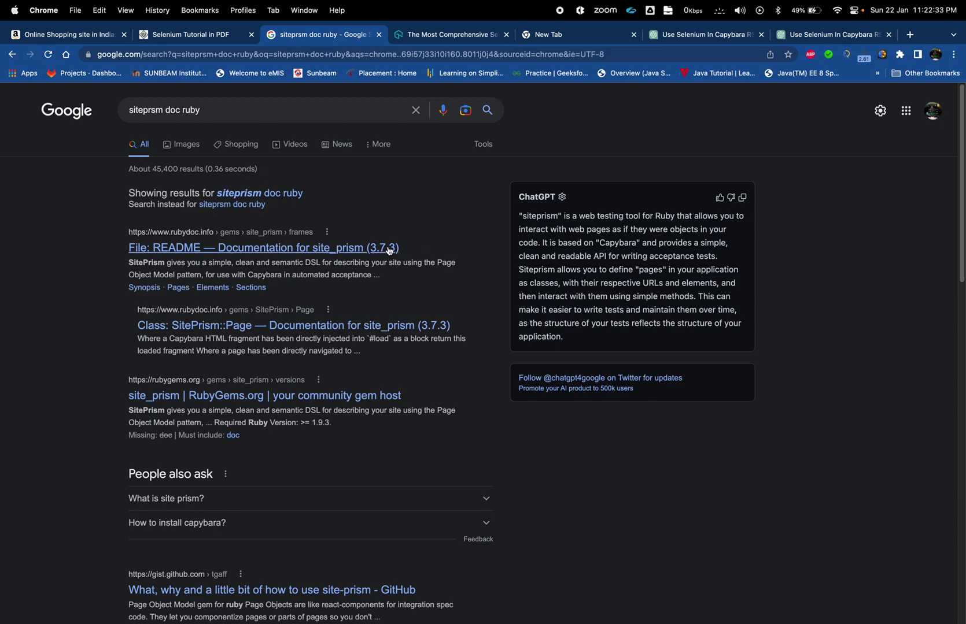
- Open the site_prism README result, then move via the LambdaTest tab to the empty New Tab
{"action": "left_click", "coordinate": [364, 247]}
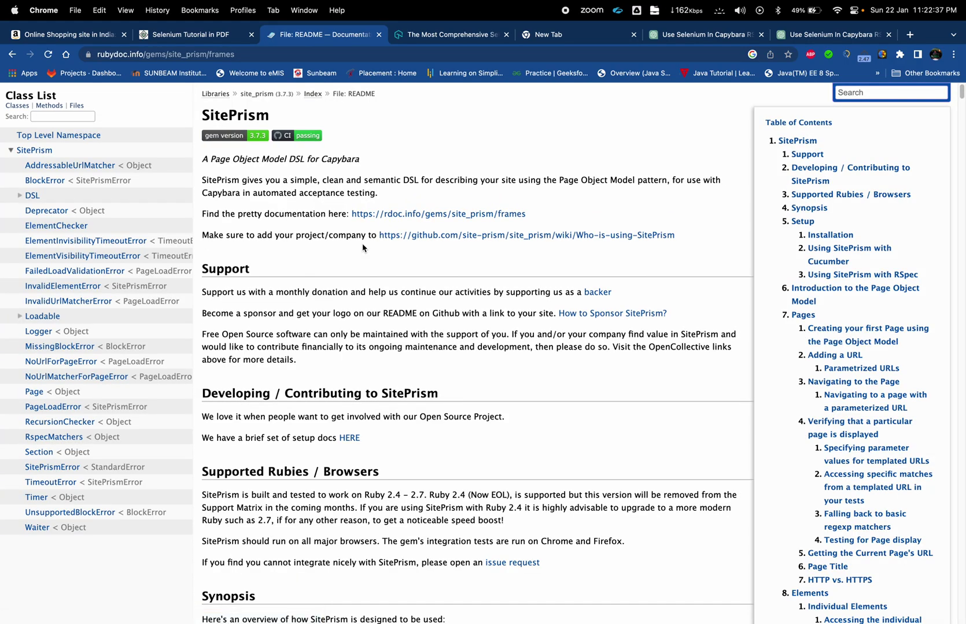
{"action": "scroll", "coordinate": [370, 271], "scroll_direction": "down", "scroll_amount": 15}
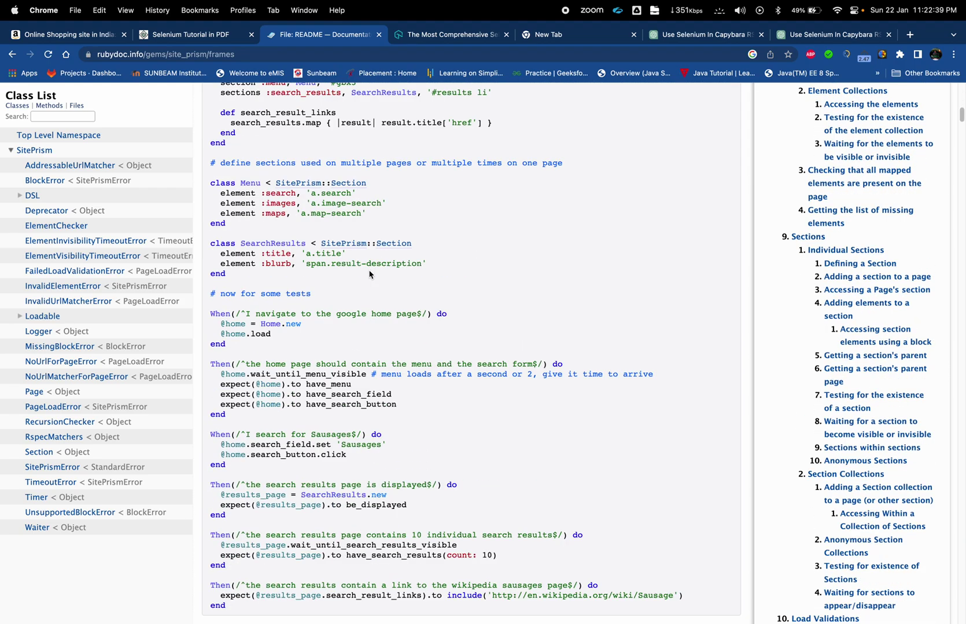
{"action": "left_click", "coordinate": [446, 34]}
{"action": "left_click", "coordinate": [555, 34]}
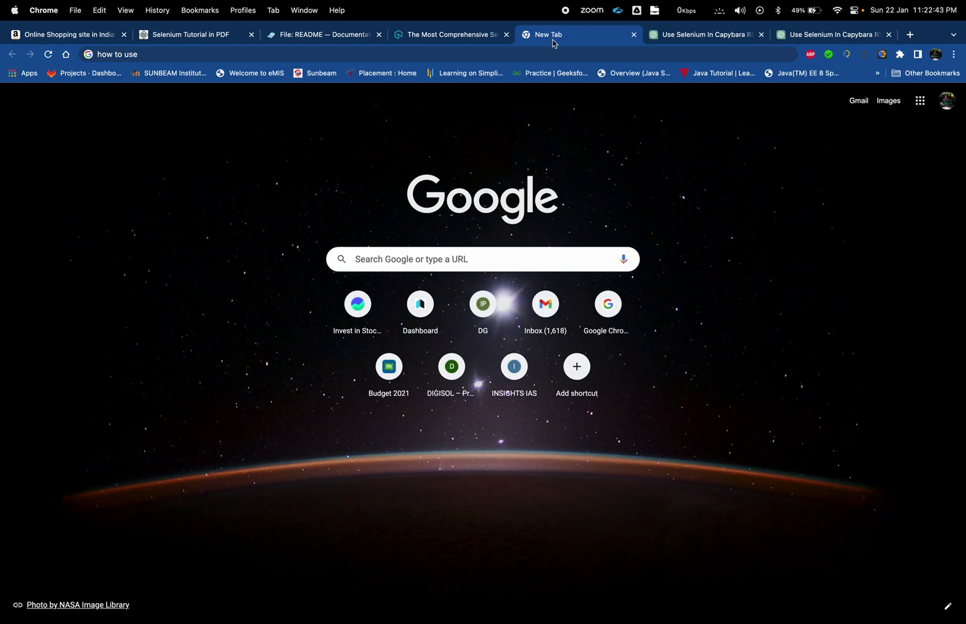
- Return to the 'Use Selenium In Capybara' chat and scroll through the SitePrism answers
{"action": "left_click", "coordinate": [682, 35]}
{"action": "scroll", "coordinate": [497, 341], "scroll_direction": "down", "scroll_amount": 5}
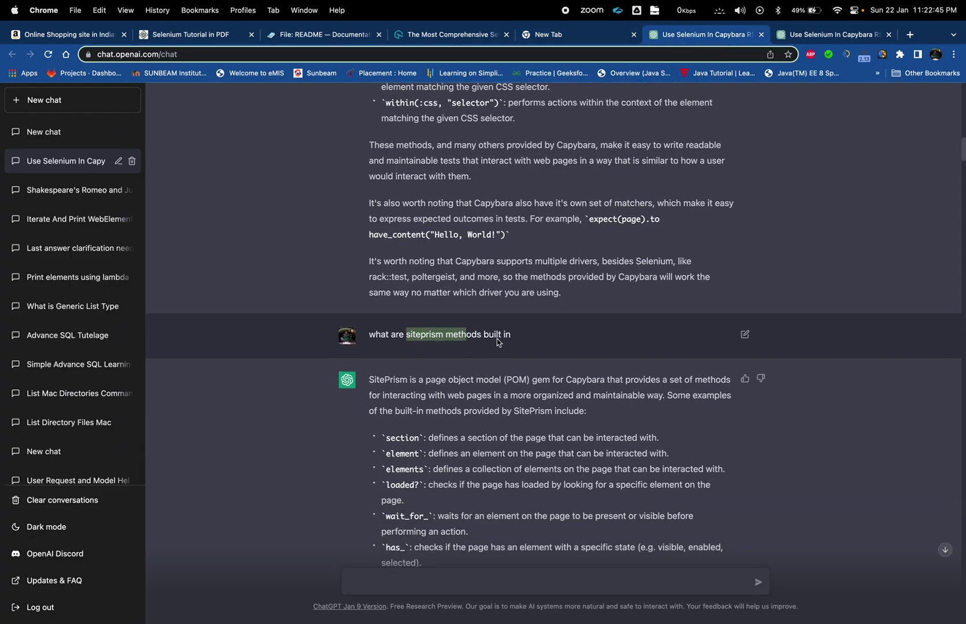
{"action": "scroll", "coordinate": [497, 341], "scroll_direction": "down", "scroll_amount": 1}
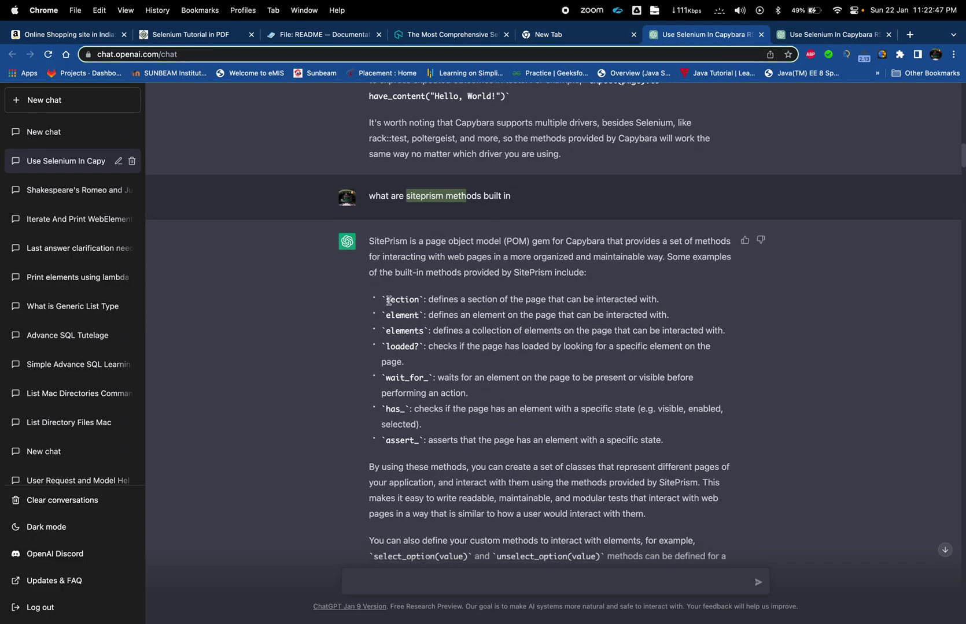
{"action": "left_click_drag", "start_coordinate": [382, 300], "coordinate": [406, 349]}
{"action": "left_click", "coordinate": [462, 354]}
{"action": "scroll", "coordinate": [464, 347], "scroll_direction": "down", "scroll_amount": 2}
{"action": "scroll", "coordinate": [465, 346], "scroll_direction": "down", "scroll_amount": 10}
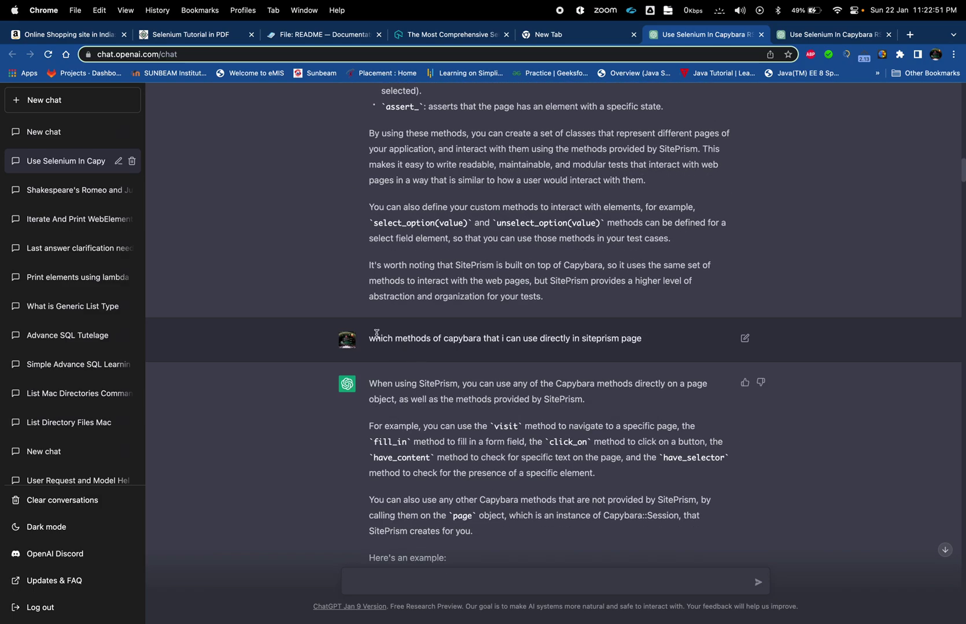
- Highlight 'methods of capybara' in the question and scroll down to the SignUpPage example
{"action": "left_click_drag", "start_coordinate": [375, 338], "coordinate": [483, 340]}
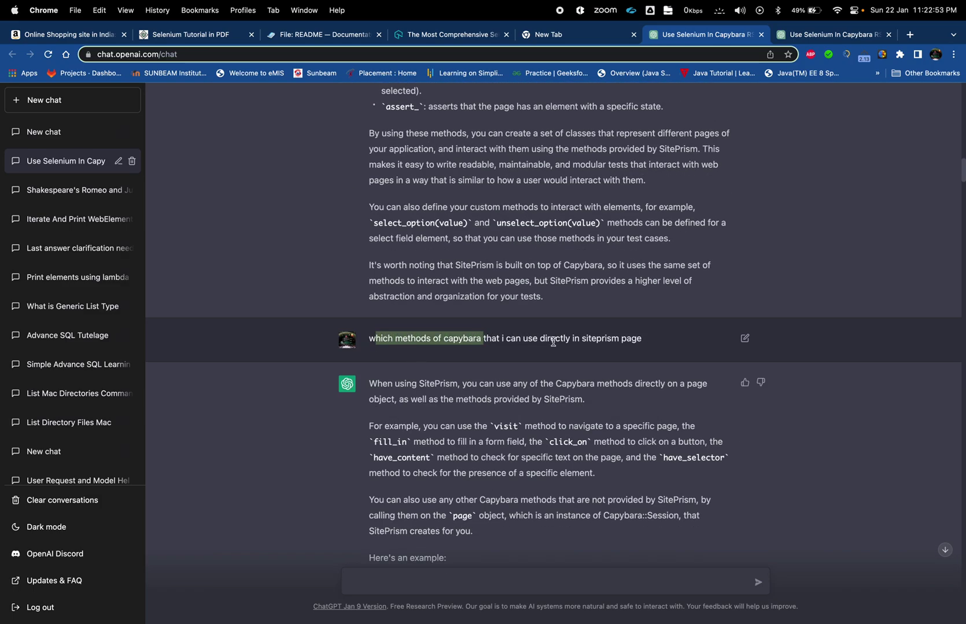
{"action": "scroll", "coordinate": [652, 347], "scroll_direction": "down", "scroll_amount": 1}
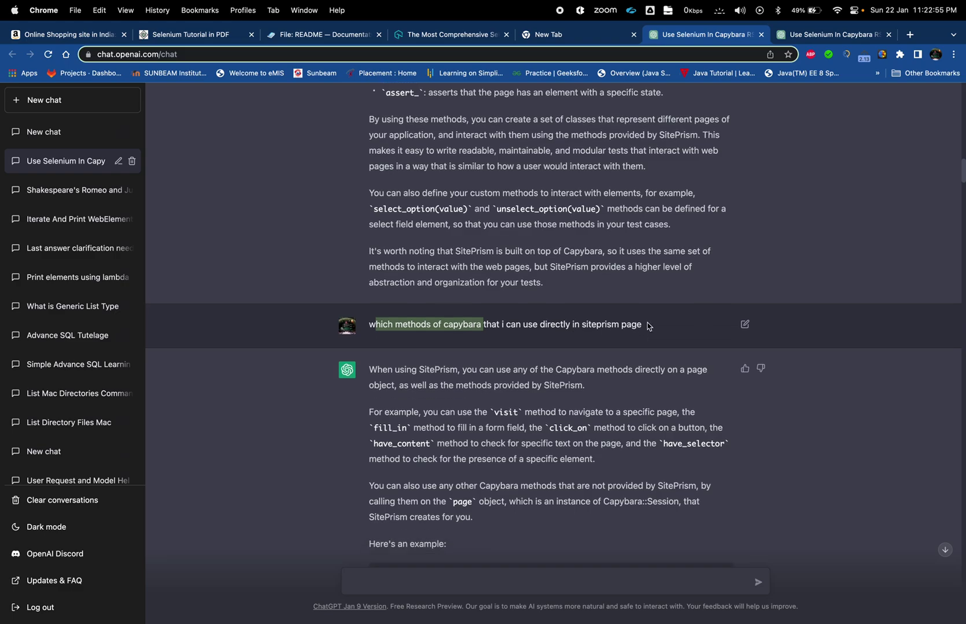
{"action": "left_click_drag", "start_coordinate": [648, 327], "coordinate": [368, 325]}
{"action": "scroll", "coordinate": [369, 326], "scroll_direction": "down", "scroll_amount": 3}
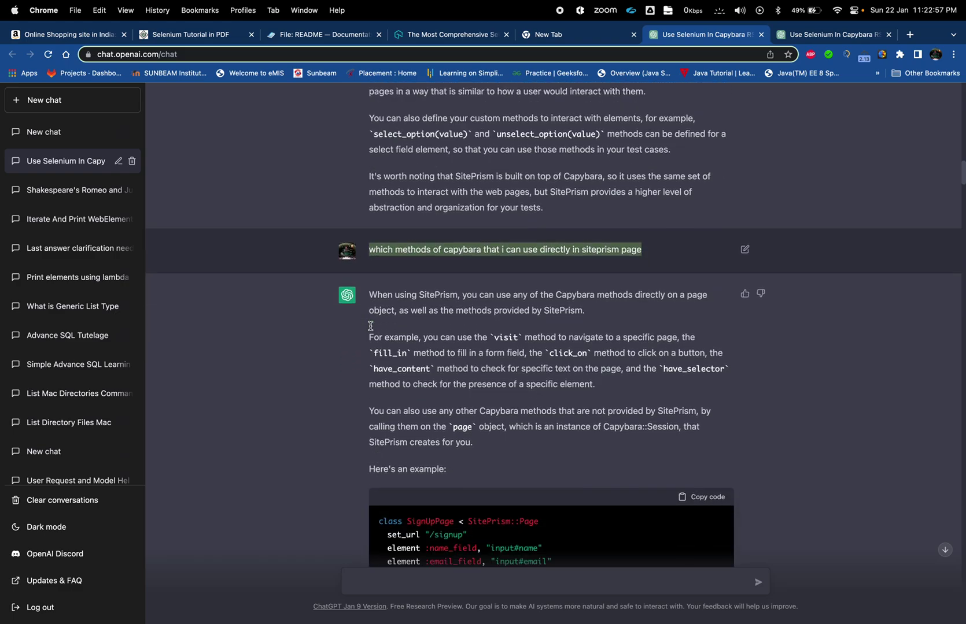
{"action": "scroll", "coordinate": [371, 326], "scroll_direction": "down", "scroll_amount": 2}
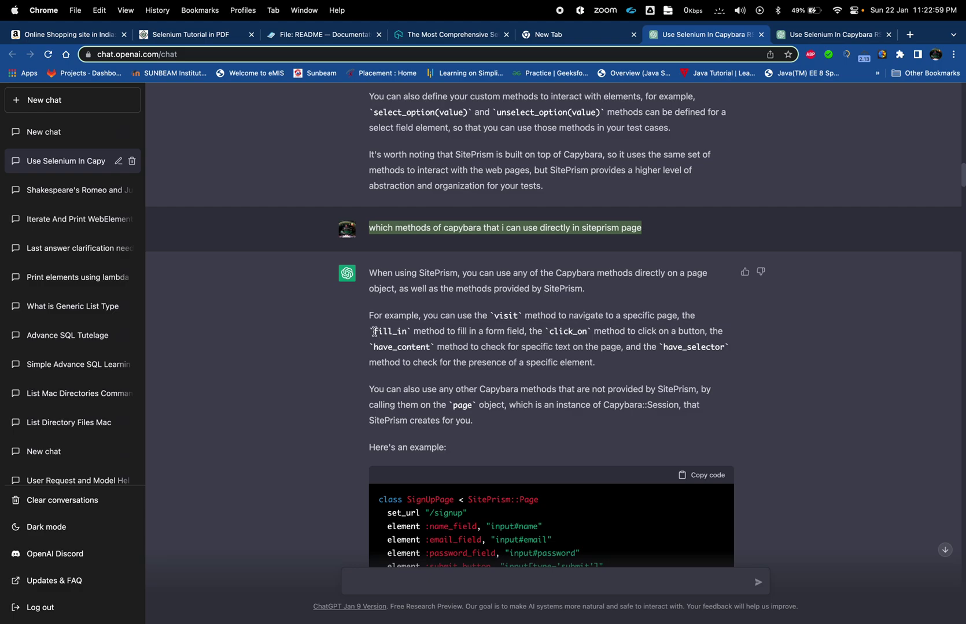
{"action": "left_click_drag", "start_coordinate": [373, 331], "coordinate": [405, 332]}
{"action": "scroll", "coordinate": [401, 333], "scroll_direction": "down", "scroll_amount": 5}
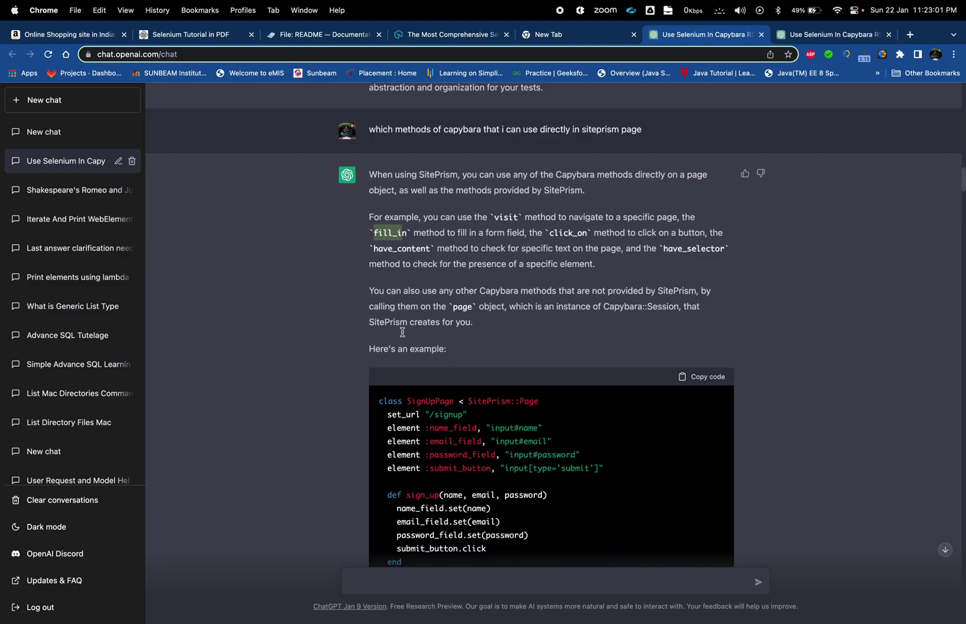
{"action": "scroll", "coordinate": [403, 333], "scroll_direction": "down", "scroll_amount": 3}
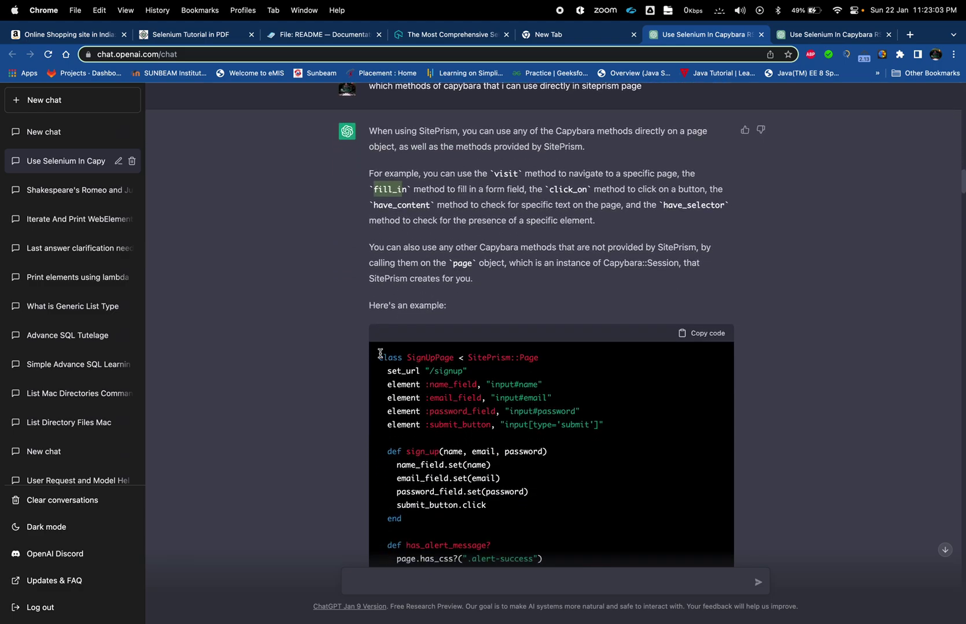
{"action": "scroll", "coordinate": [375, 360], "scroll_direction": "down", "scroll_amount": 4}
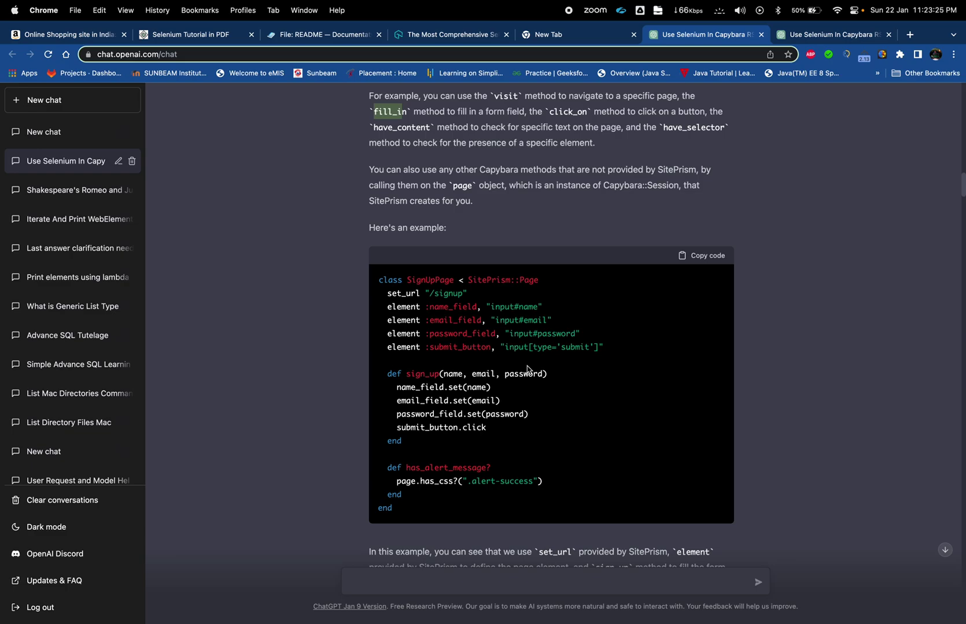
{"action": "scroll", "coordinate": [535, 399], "scroll_direction": "down", "scroll_amount": 2}
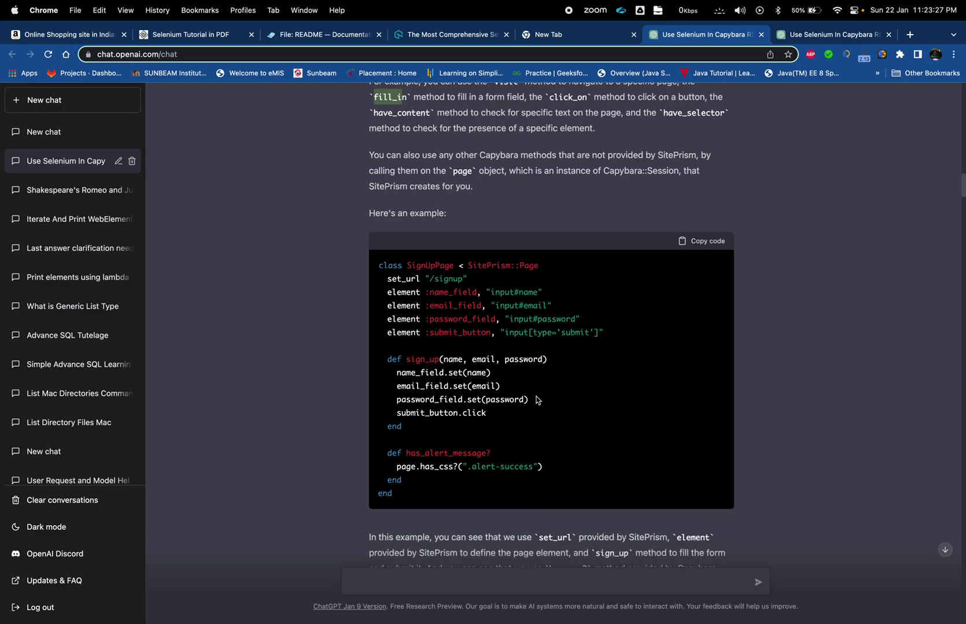
{"action": "scroll", "coordinate": [535, 399], "scroll_direction": "down", "scroll_amount": 2}
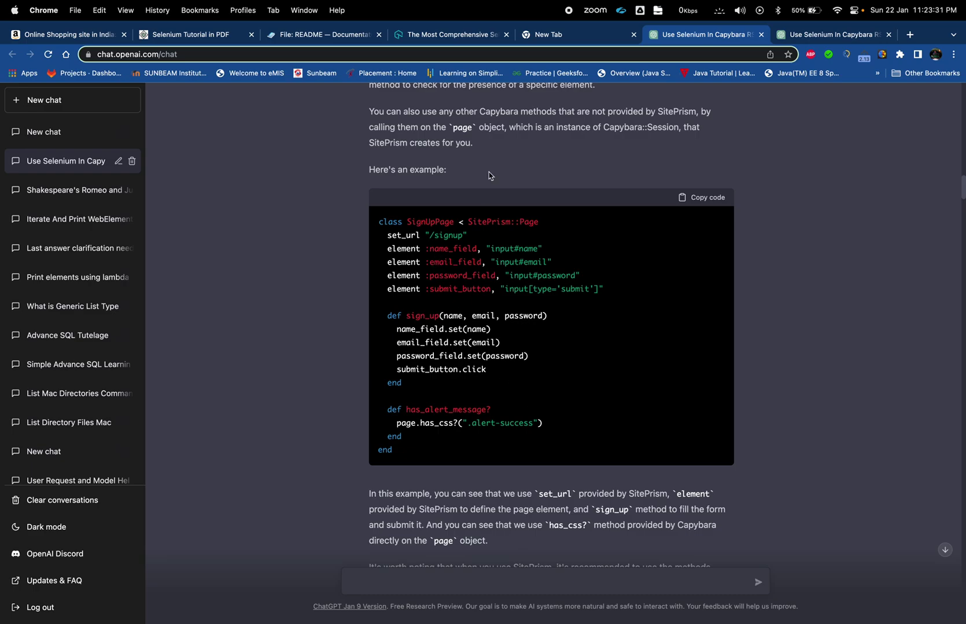
{"action": "left_click", "coordinate": [194, 37]}
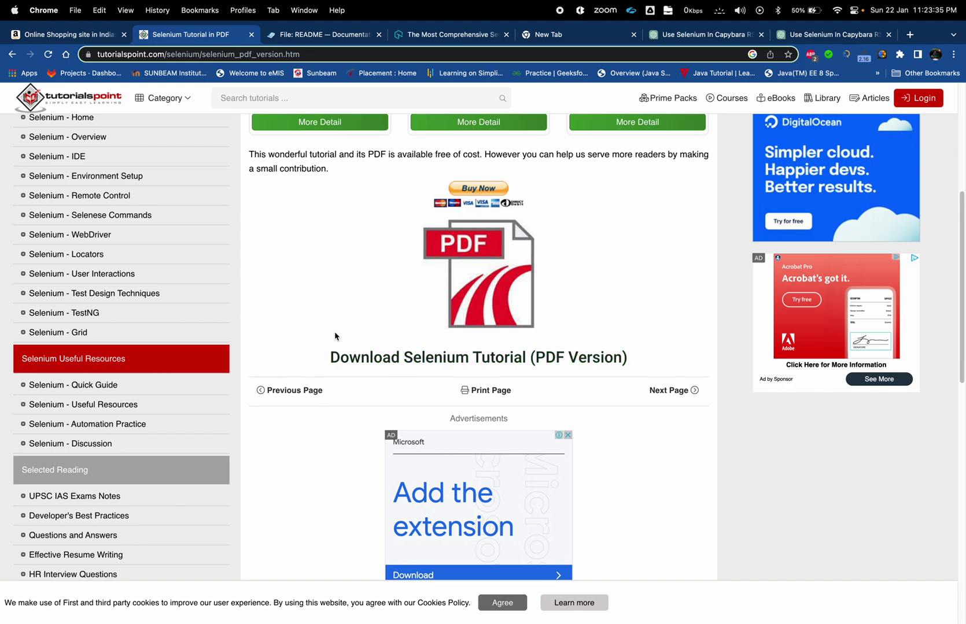
{"action": "left_click", "coordinate": [295, 36]}
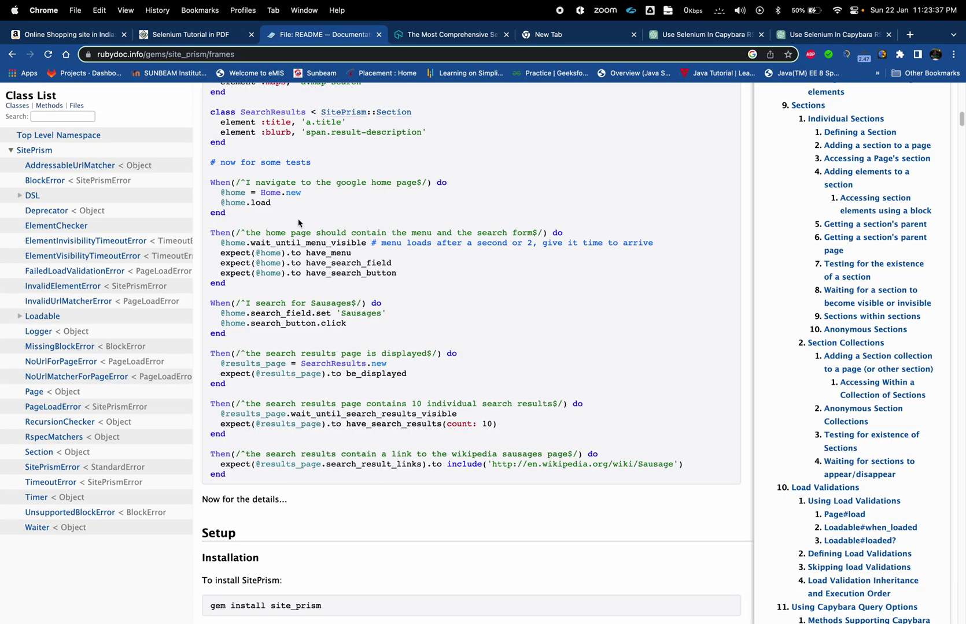
{"action": "scroll", "coordinate": [286, 309], "scroll_direction": "down", "scroll_amount": 5}
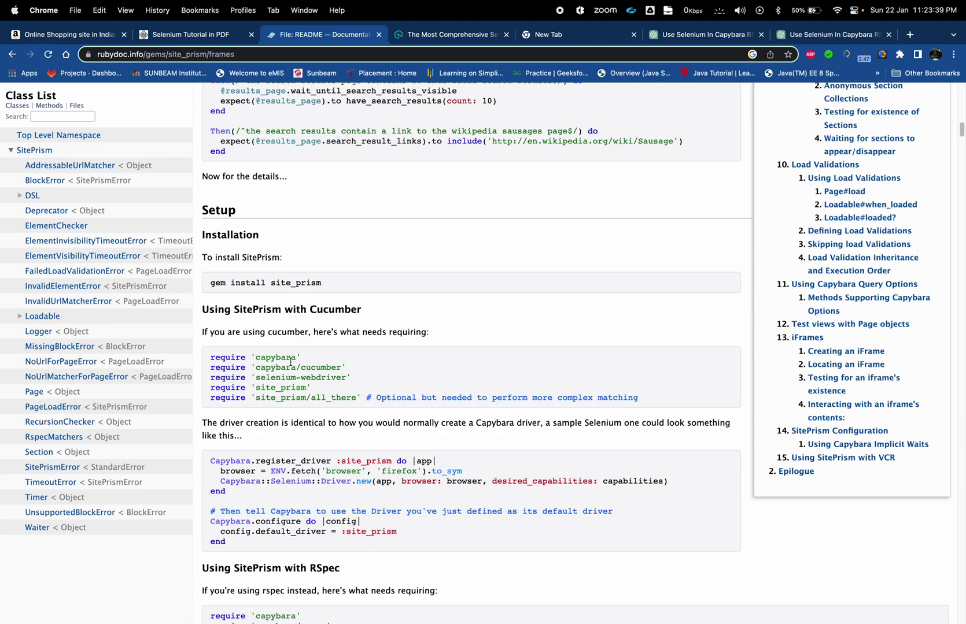
{"action": "scroll", "coordinate": [291, 362], "scroll_direction": "down", "scroll_amount": 10}
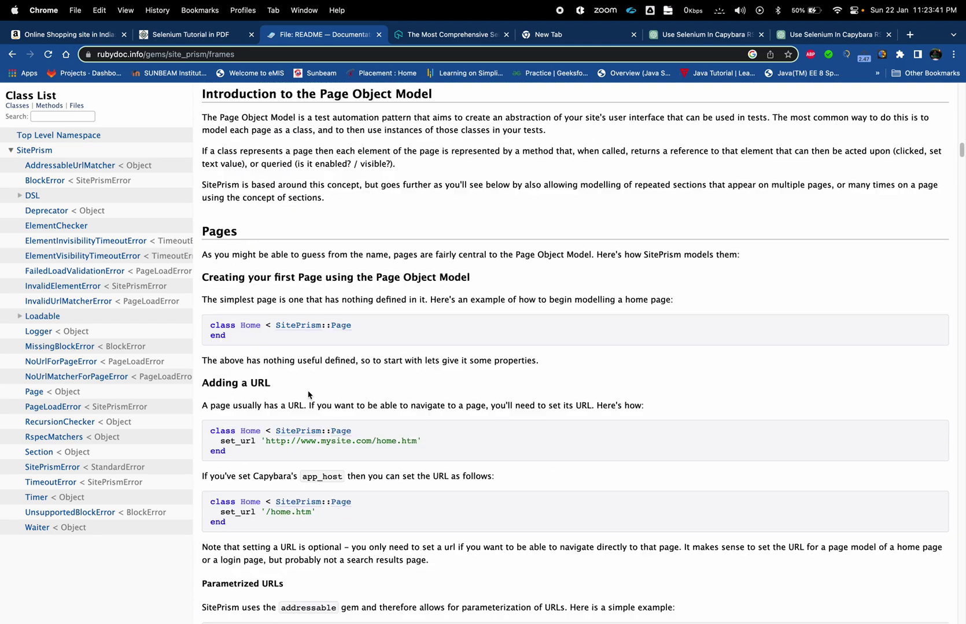
{"action": "scroll", "coordinate": [280, 440], "scroll_direction": "down", "scroll_amount": 4}
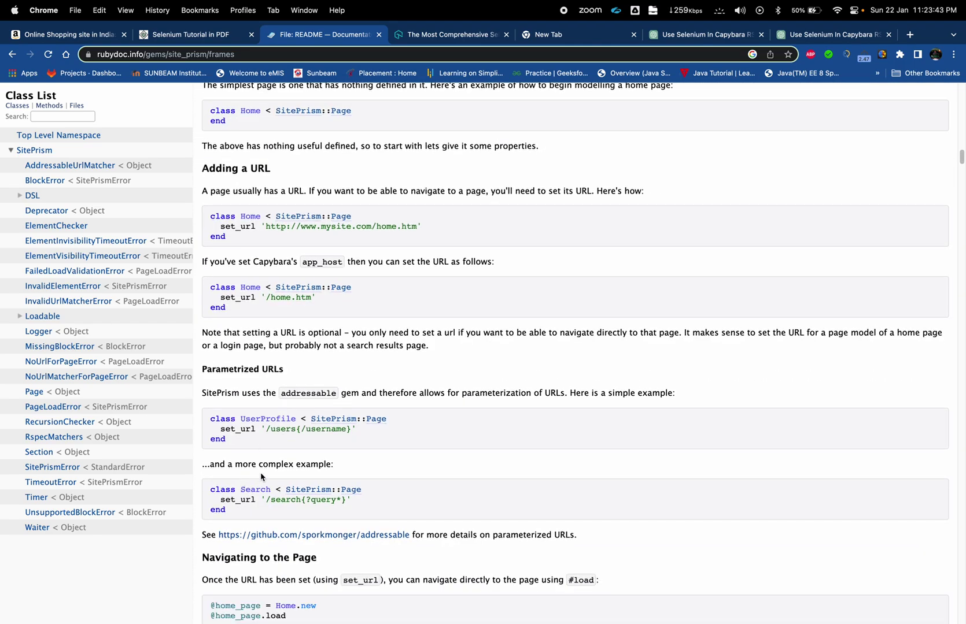
{"action": "scroll", "coordinate": [274, 476], "scroll_direction": "down", "scroll_amount": 3}
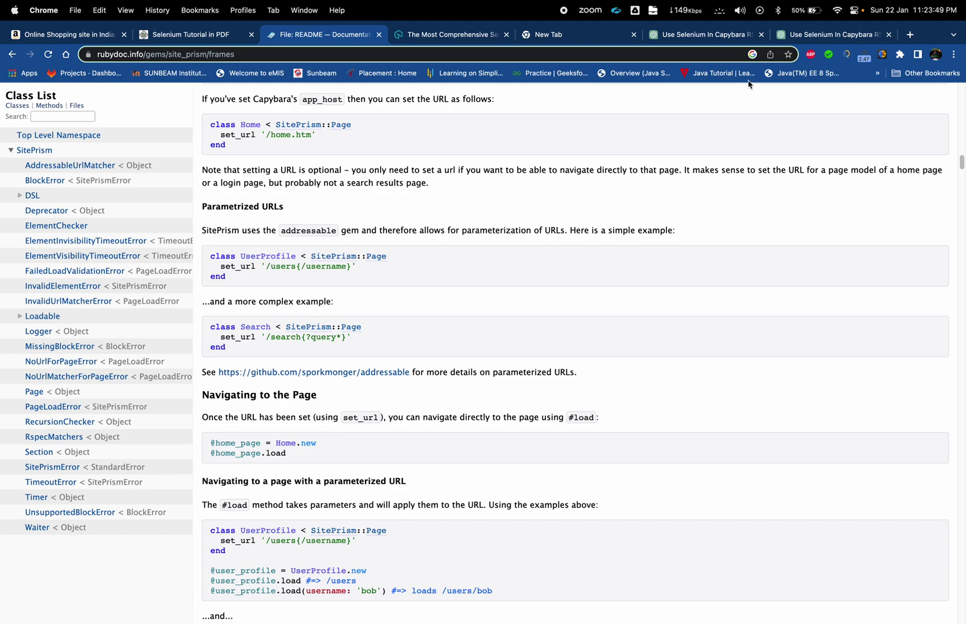
{"action": "left_click", "coordinate": [721, 34]}
{"action": "scroll", "coordinate": [518, 388], "scroll_direction": "down", "scroll_amount": 6}
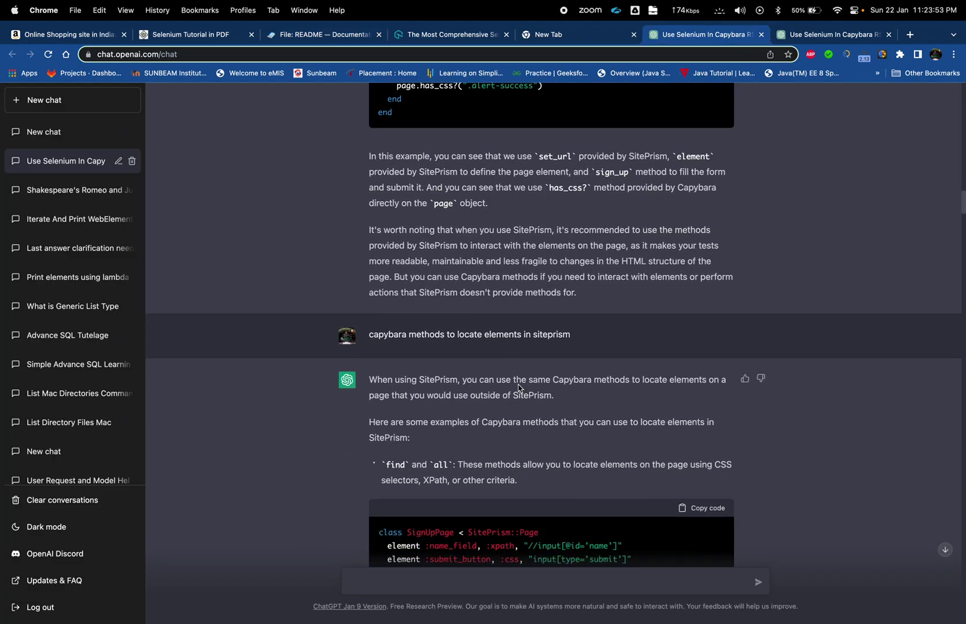
{"action": "left_click_drag", "start_coordinate": [373, 334], "coordinate": [563, 338]}
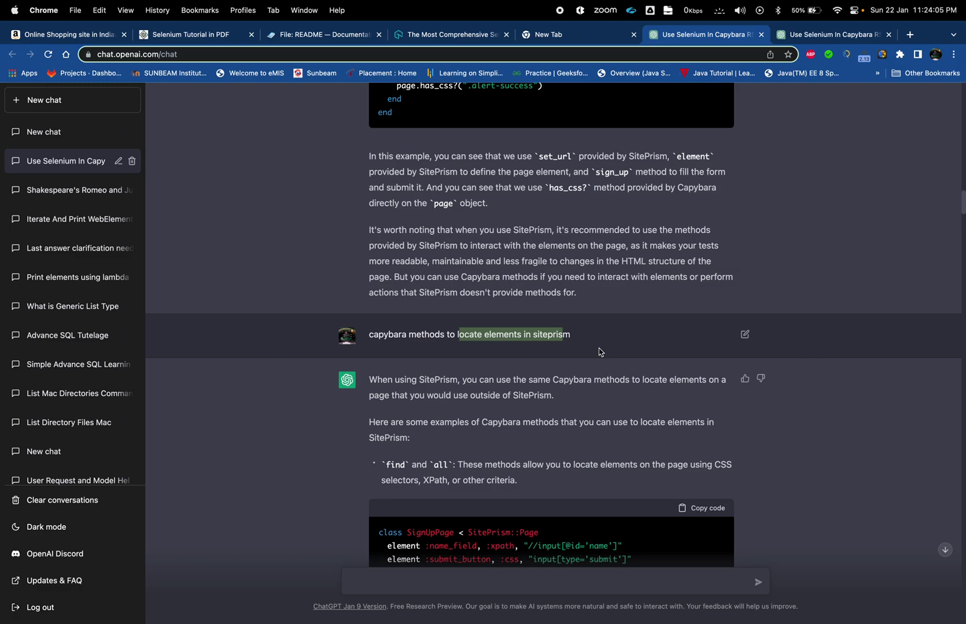
{"action": "scroll", "coordinate": [598, 356], "scroll_direction": "down", "scroll_amount": 3}
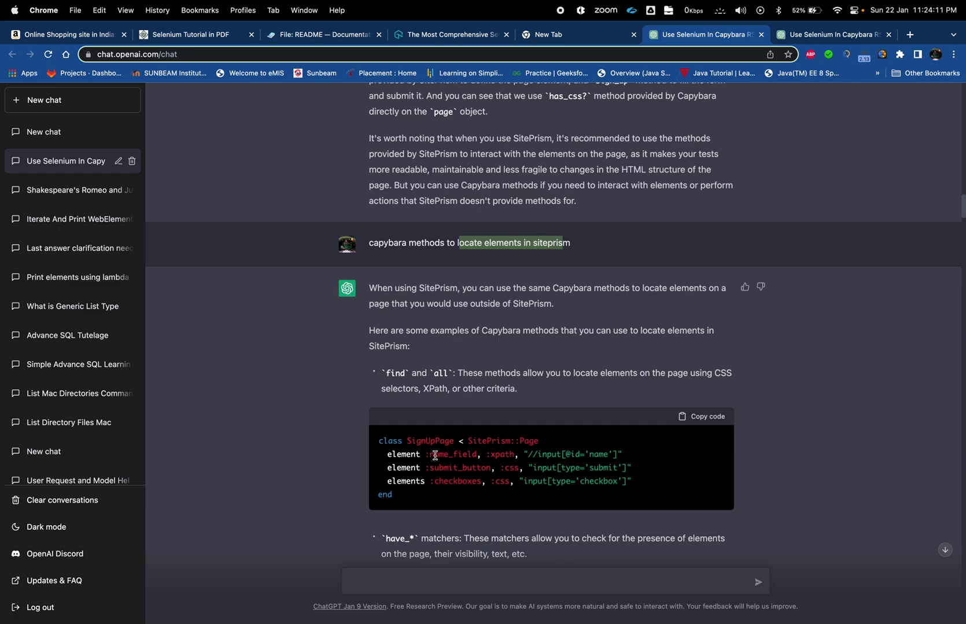
{"action": "double_click", "coordinate": [435, 456]}
{"action": "double_click", "coordinate": [502, 456]}
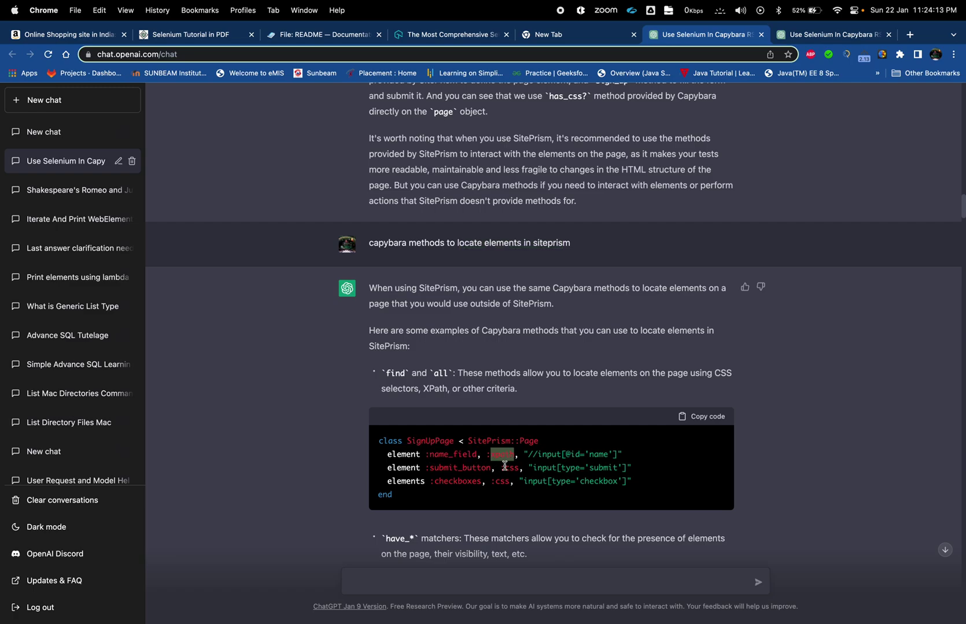
{"action": "left_click_drag", "start_coordinate": [524, 455], "coordinate": [598, 469]}
{"action": "scroll", "coordinate": [597, 475], "scroll_direction": "down", "scroll_amount": 5}
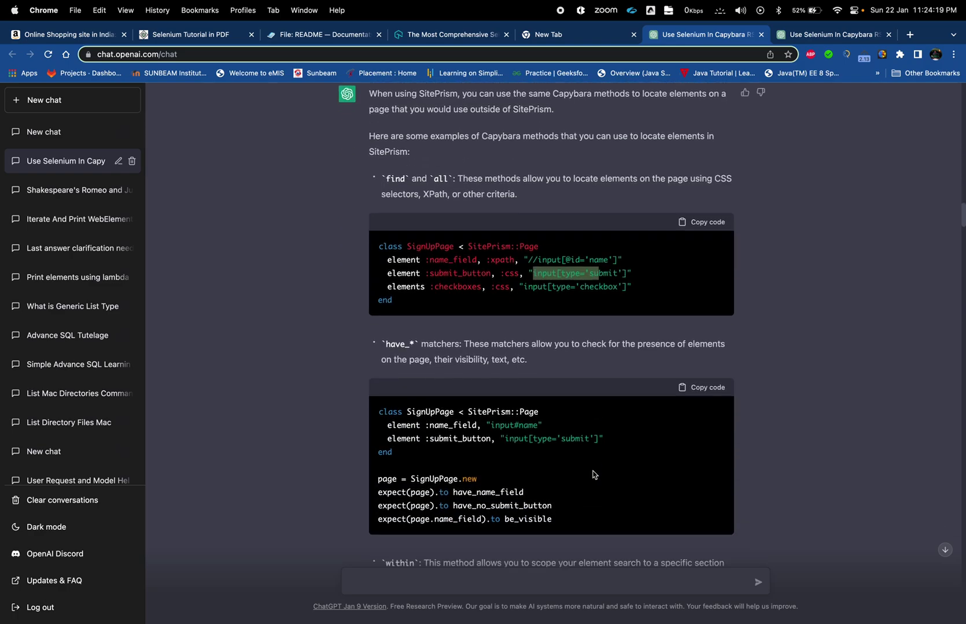
{"action": "scroll", "coordinate": [594, 475], "scroll_direction": "down", "scroll_amount": 3}
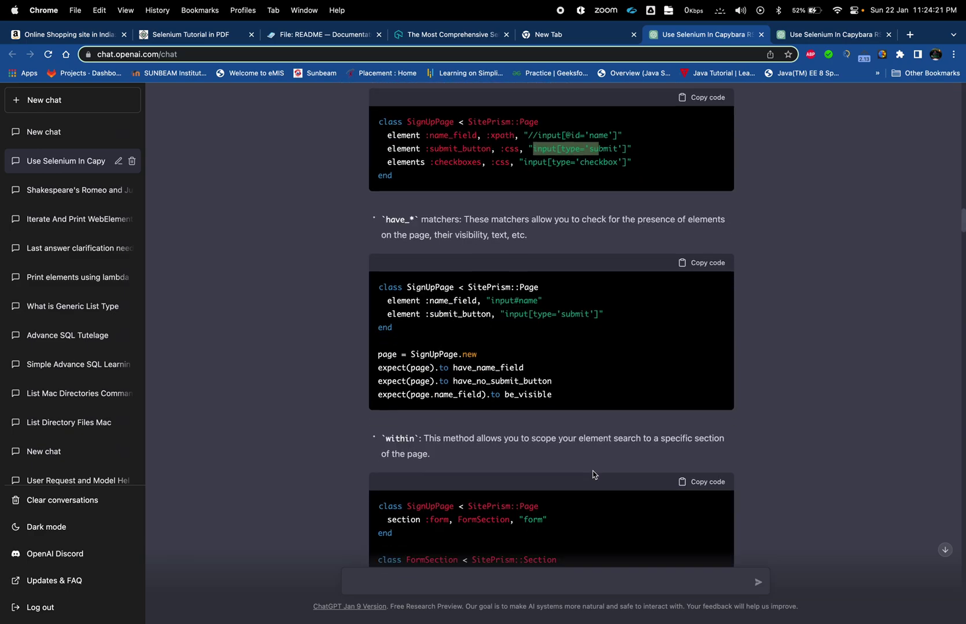
{"action": "scroll", "coordinate": [594, 474], "scroll_direction": "down", "scroll_amount": 3}
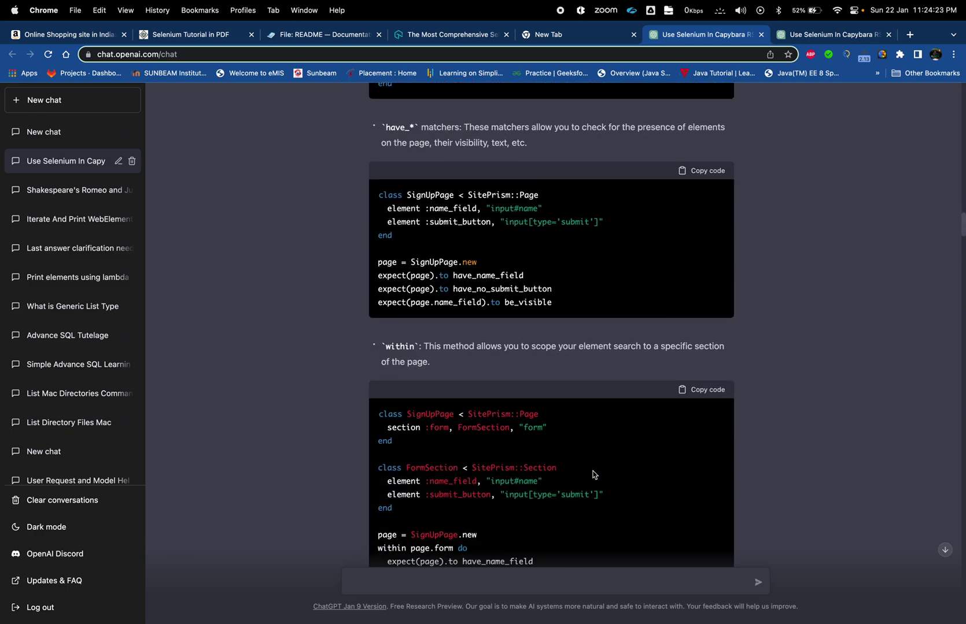
{"action": "scroll", "coordinate": [593, 475], "scroll_direction": "down", "scroll_amount": 3}
{"action": "scroll", "coordinate": [594, 475], "scroll_direction": "down", "scroll_amount": 6}
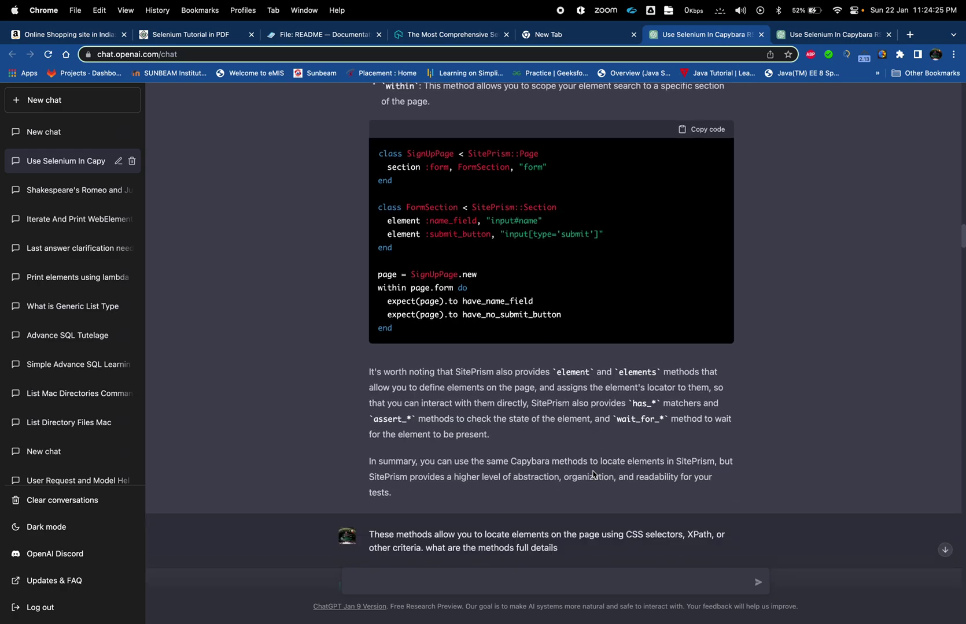
{"action": "scroll", "coordinate": [591, 438], "scroll_direction": "down", "scroll_amount": 6}
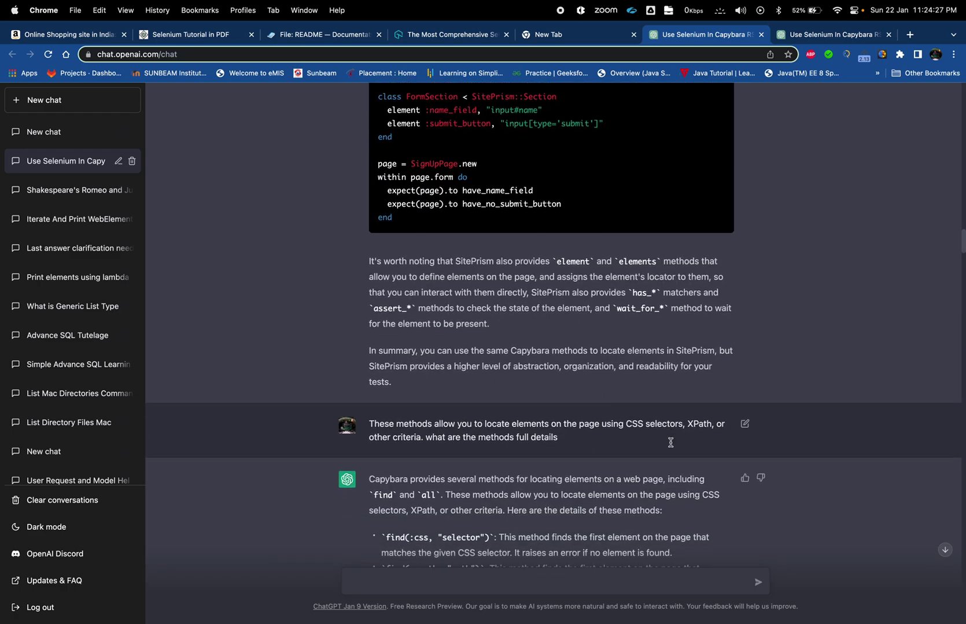
{"action": "scroll", "coordinate": [591, 437], "scroll_direction": "down", "scroll_amount": 1}
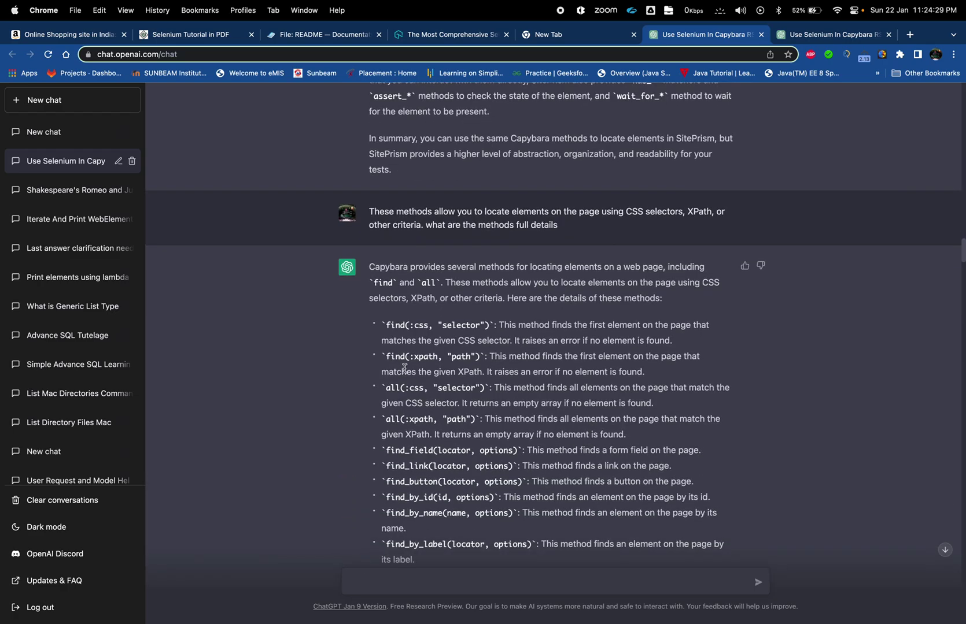
{"action": "left_click_drag", "start_coordinate": [389, 327], "coordinate": [451, 547]}
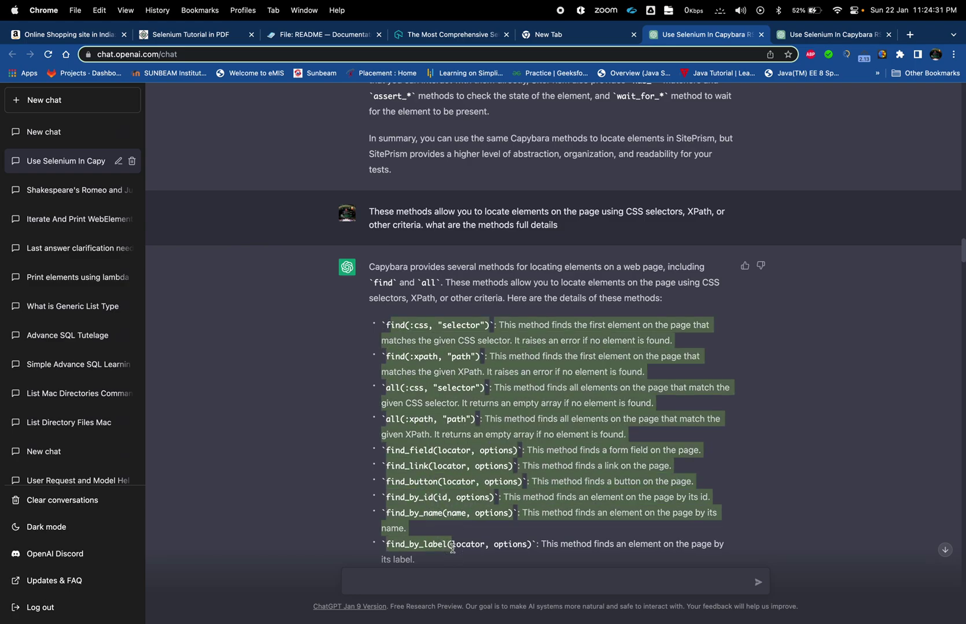
{"action": "scroll", "coordinate": [505, 492], "scroll_direction": "down", "scroll_amount": 8}
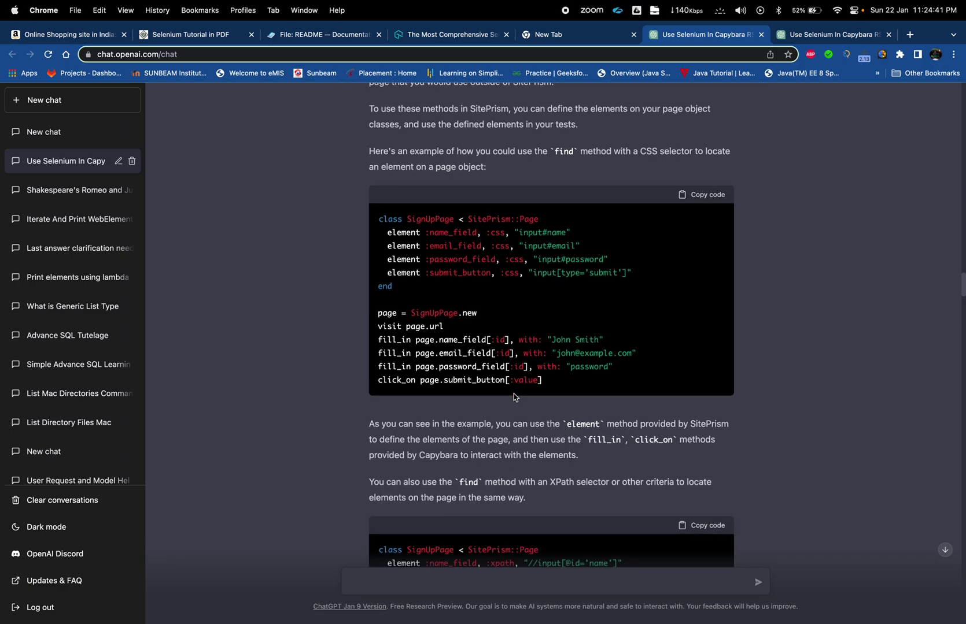
{"action": "scroll", "coordinate": [515, 401], "scroll_direction": "down", "scroll_amount": 8}
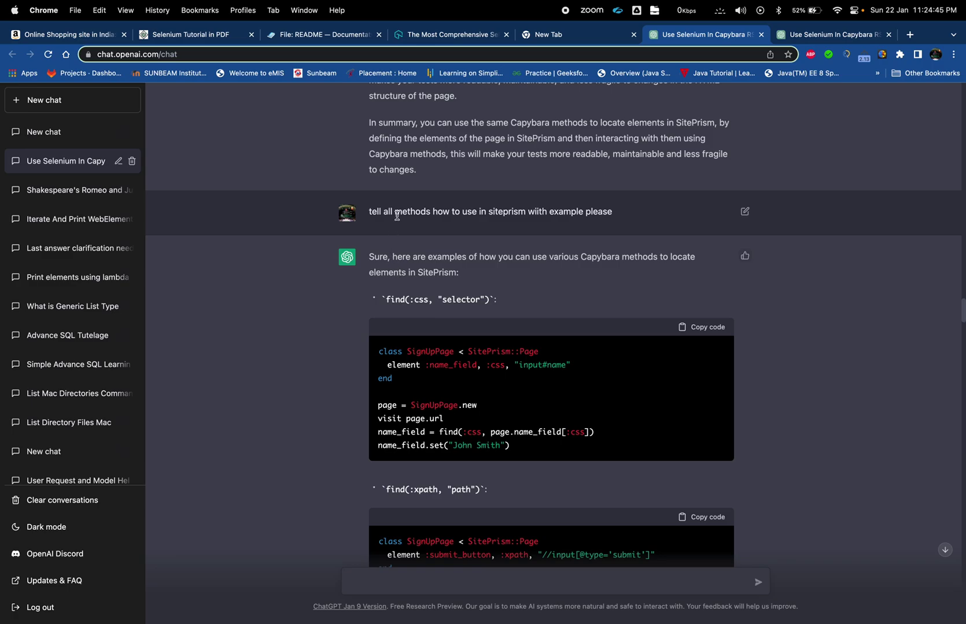
- Review the previous answer, then ask the follow-up 'what regarding text'
{"action": "left_click_drag", "start_coordinate": [394, 211], "coordinate": [627, 215]}
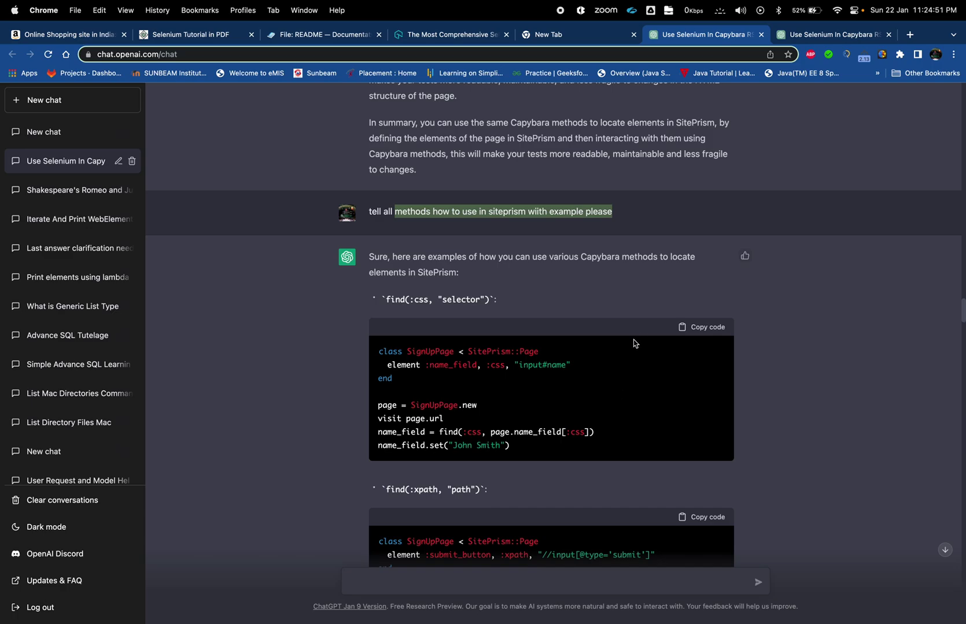
{"action": "scroll", "coordinate": [583, 314], "scroll_direction": "down", "scroll_amount": 1}
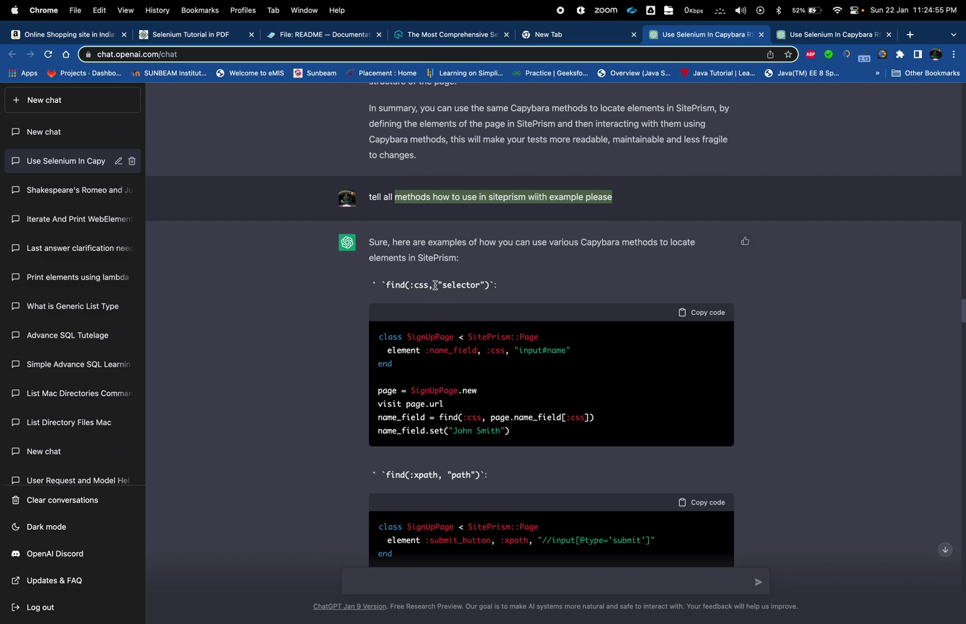
{"action": "scroll", "coordinate": [428, 292], "scroll_direction": "down", "scroll_amount": 1}
{"action": "left_click_drag", "start_coordinate": [384, 270], "coordinate": [490, 270]}
{"action": "scroll", "coordinate": [473, 342], "scroll_direction": "down", "scroll_amount": 4}
{"action": "scroll", "coordinate": [473, 343], "scroll_direction": "down", "scroll_amount": 12}
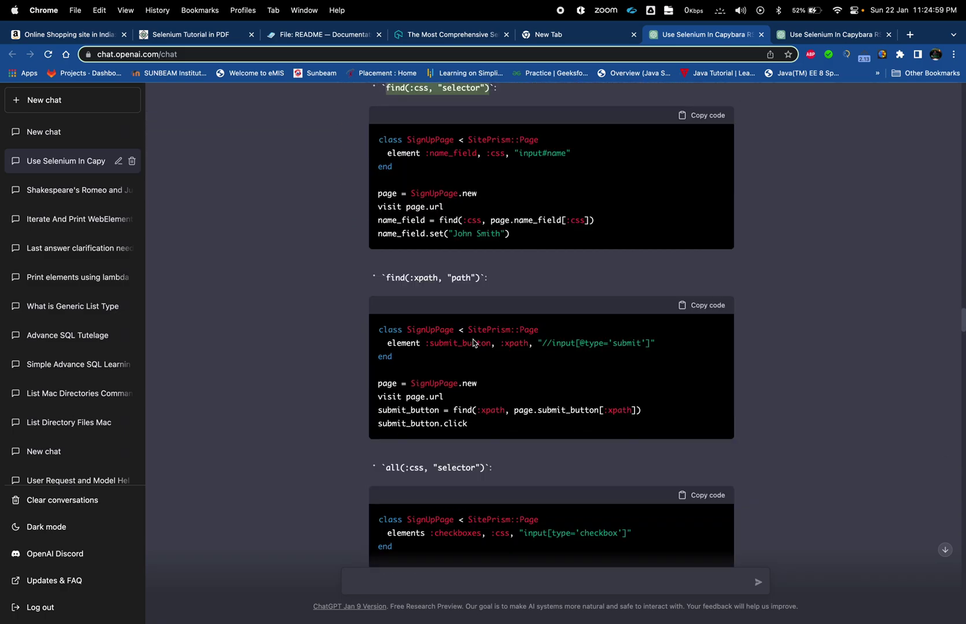
{"action": "type", "text": "what regarding text"}
{"action": "key", "text": "Return"}
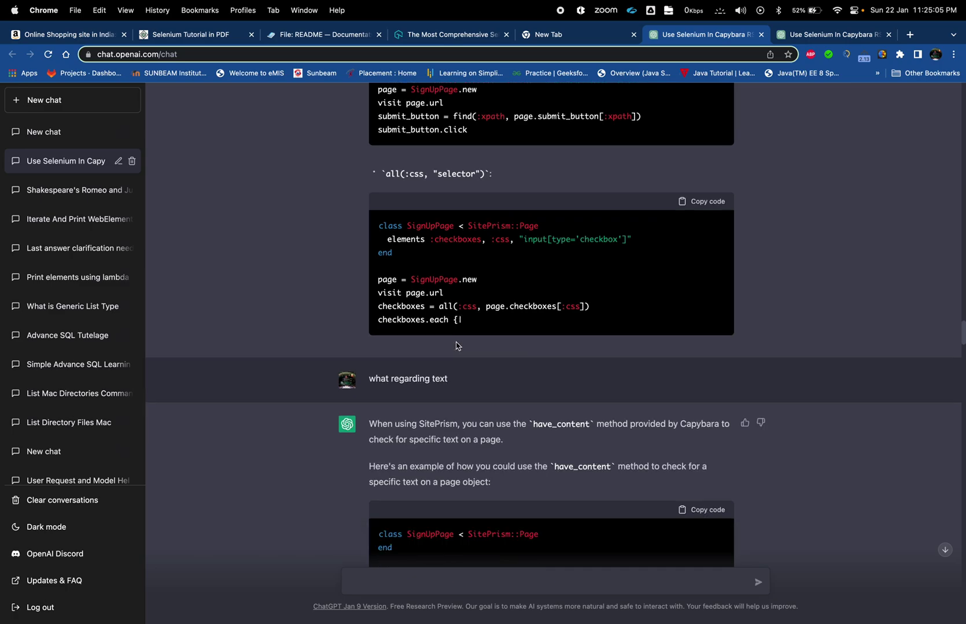
- Highlight 'regarding text' in the question and scroll down to the find_field examples
{"action": "left_click_drag", "start_coordinate": [392, 346], "coordinate": [451, 344]}
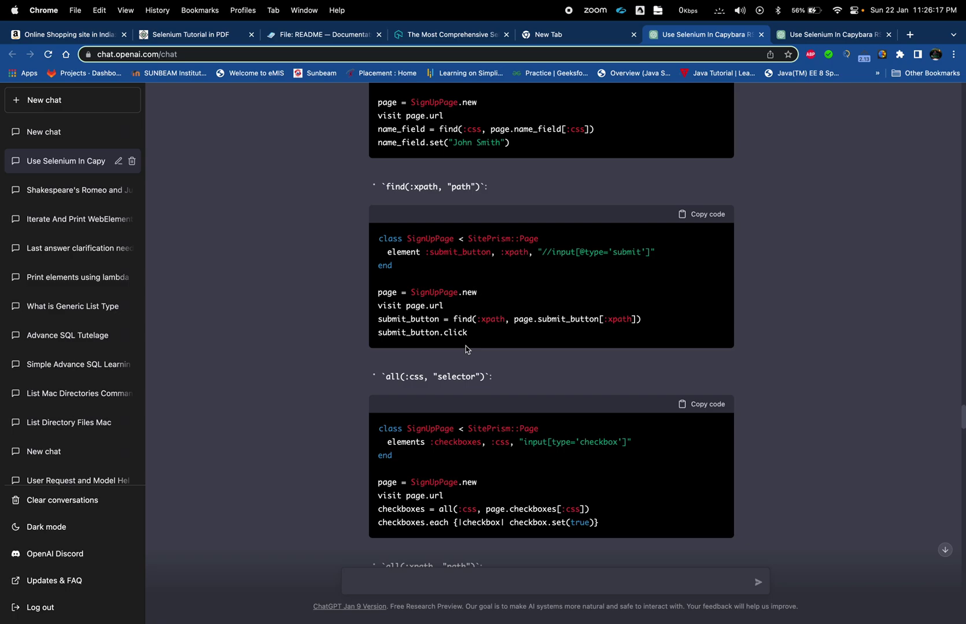
{"action": "scroll", "coordinate": [502, 359], "scroll_direction": "down", "scroll_amount": 1}
{"action": "scroll", "coordinate": [502, 365], "scroll_direction": "down", "scroll_amount": 9}
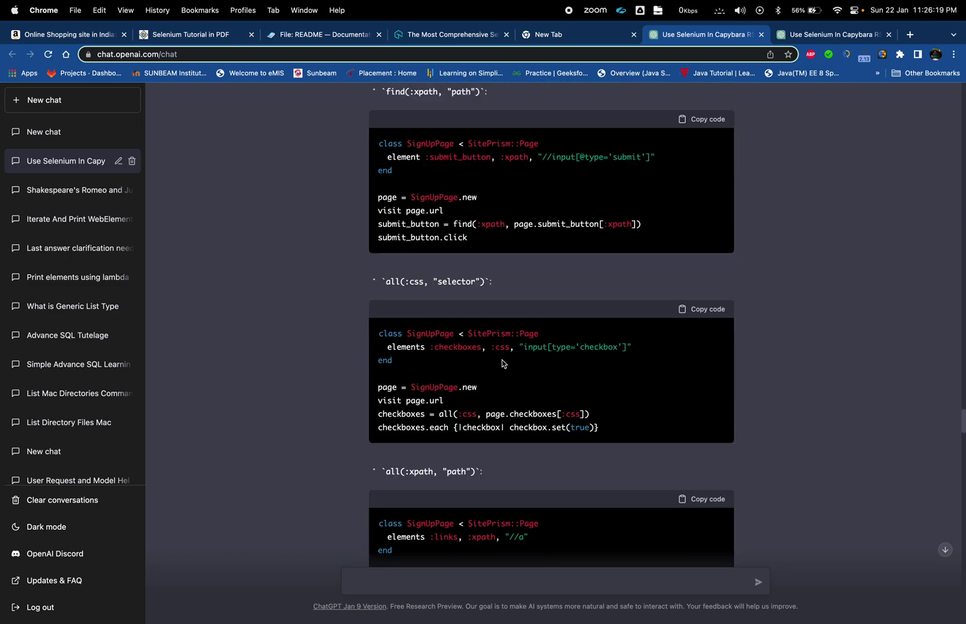
{"action": "scroll", "coordinate": [502, 364], "scroll_direction": "down", "scroll_amount": 8}
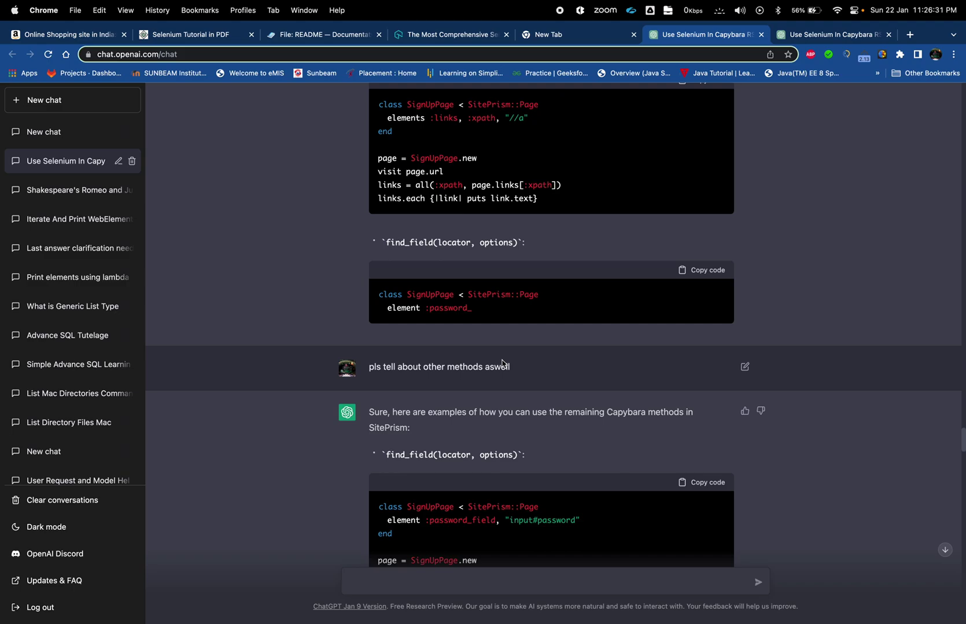
{"action": "scroll", "coordinate": [502, 363], "scroll_direction": "down", "scroll_amount": 10}
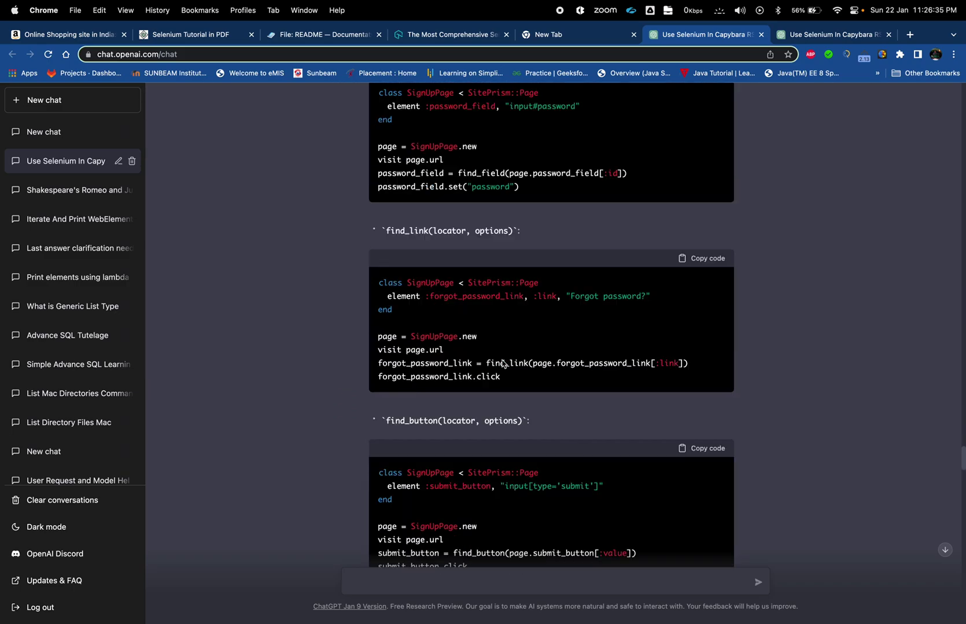
{"action": "scroll", "coordinate": [502, 363], "scroll_direction": "down", "scroll_amount": 3}
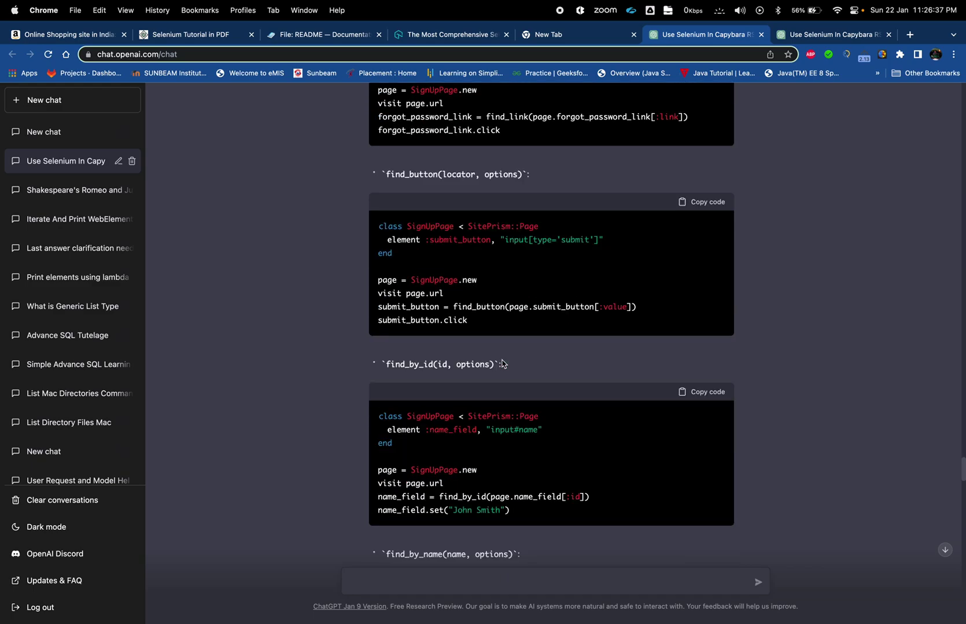
{"action": "scroll", "coordinate": [502, 363], "scroll_direction": "down", "scroll_amount": 5}
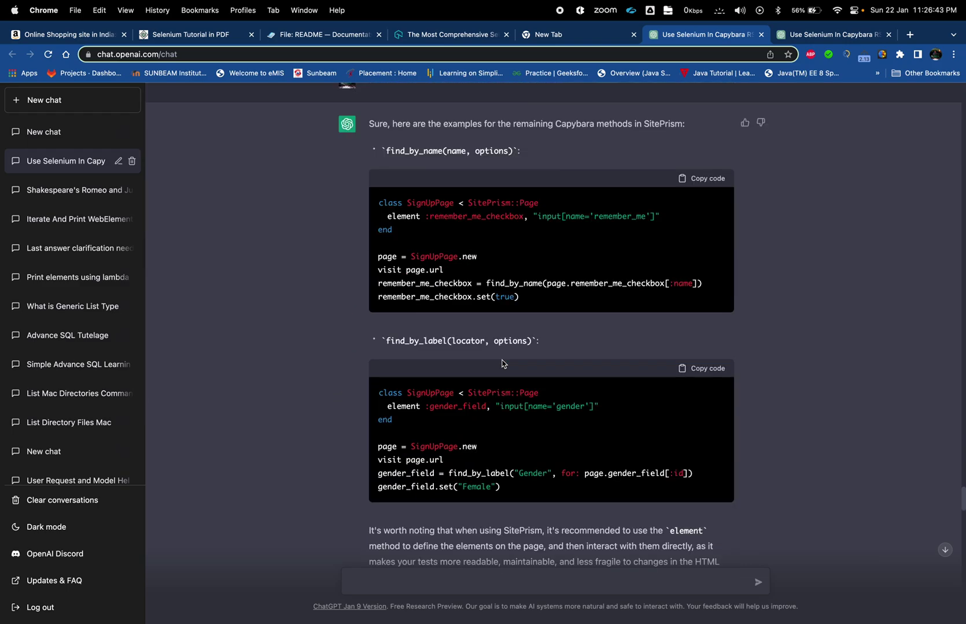
- Send the pasted 'pls provide above information in nice format' request and highlight the formatted reply's opening
{"action": "type", "text": "pls provide above information in nice format i want it to paste in word doc"}
{"action": "key", "text": "Return"}
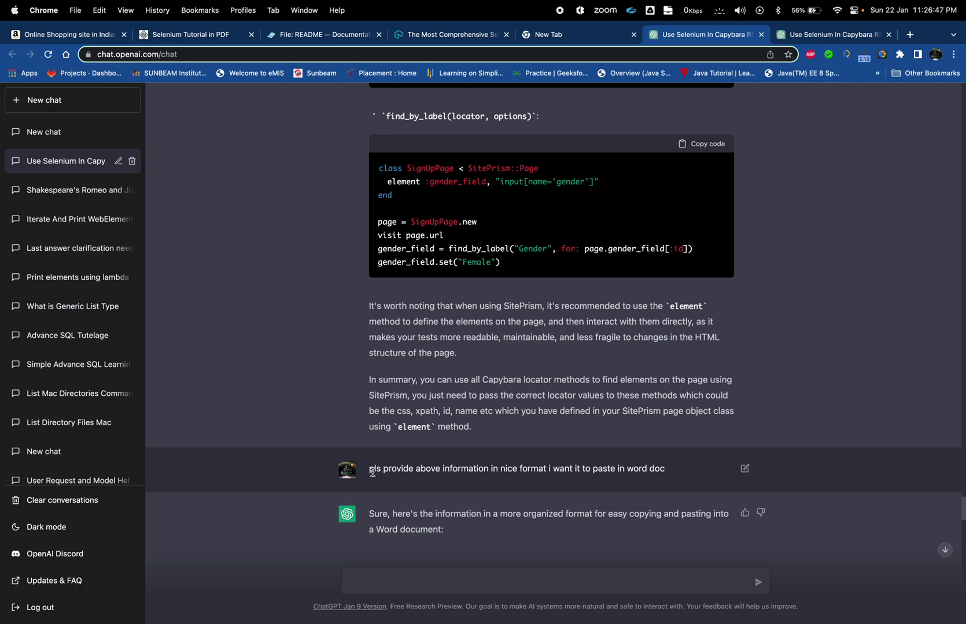
{"action": "left_click_drag", "start_coordinate": [370, 468], "coordinate": [442, 470]}
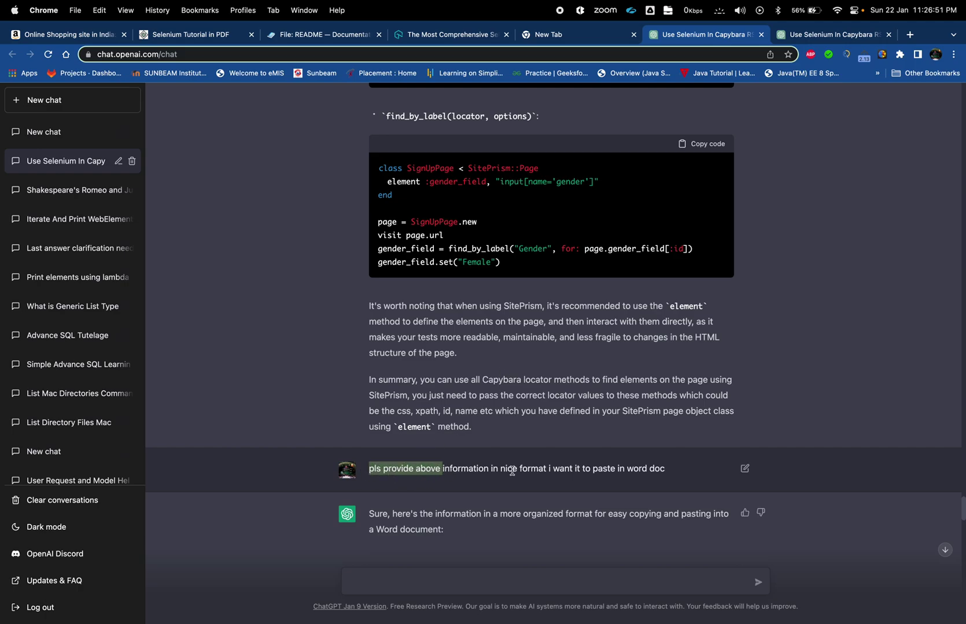
{"action": "left_click_drag", "start_coordinate": [518, 471], "coordinate": [642, 470]}
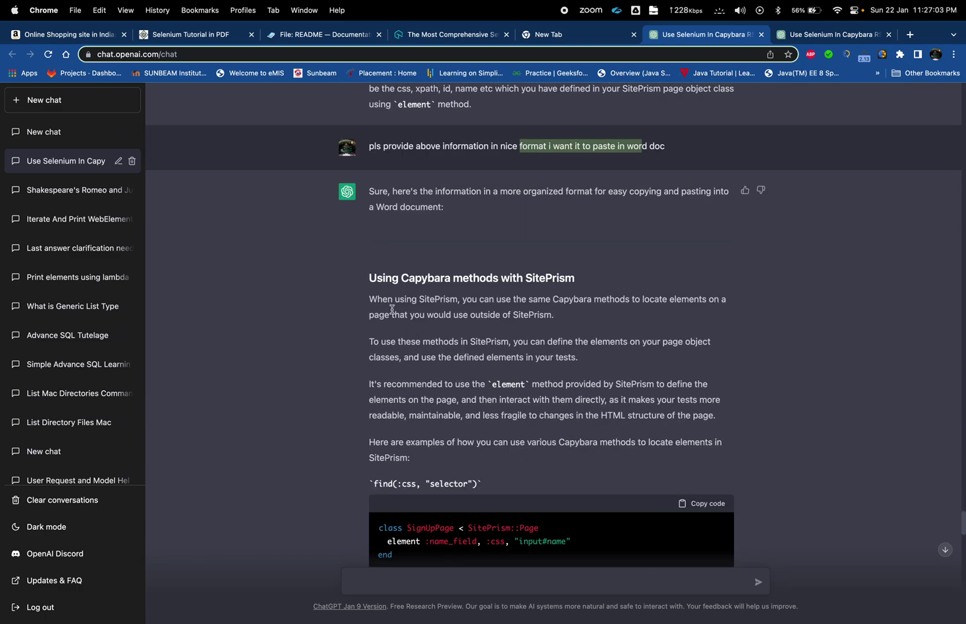
{"action": "left_click_drag", "start_coordinate": [373, 277], "coordinate": [428, 384]}
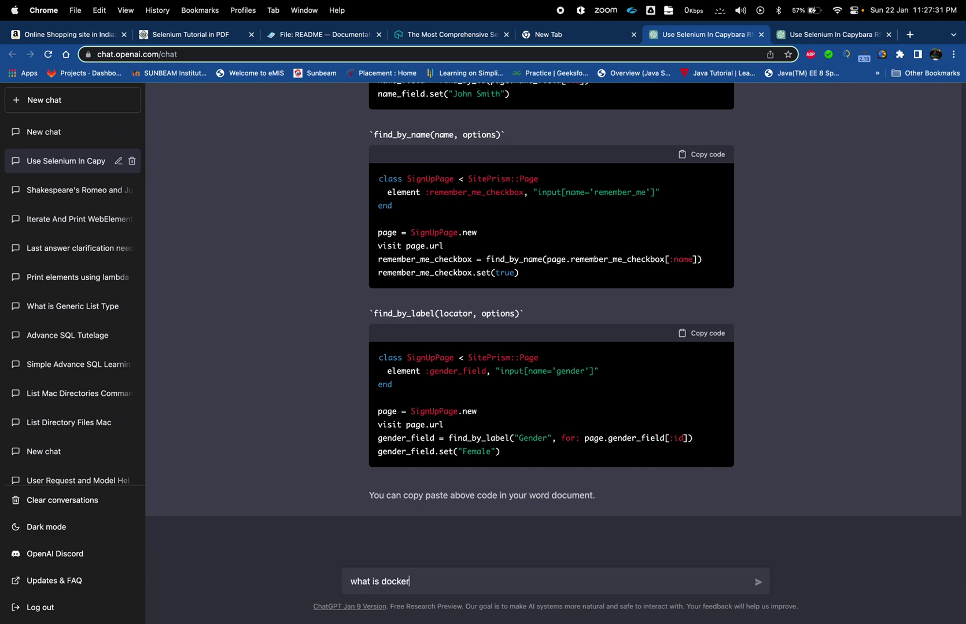
- Ask ChatGPT 'what is docker' and halt the reply after its brief container-platform explanation
{"action": "key", "text": "Return"}
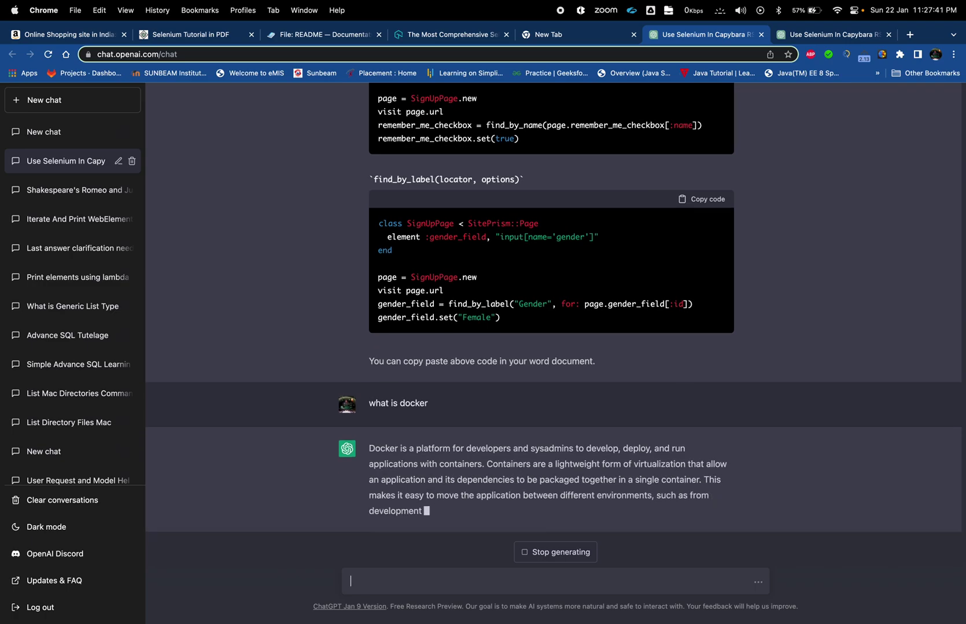
{"action": "left_click", "coordinate": [557, 553]}
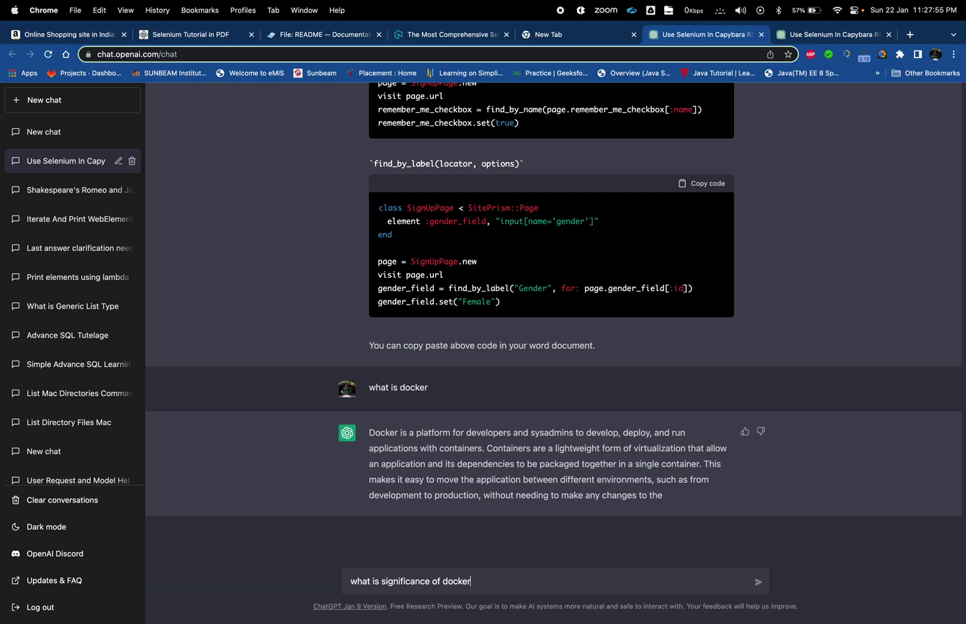
- Send 'what is significance of docker', stop the six-benefit reply, and start an OOP concepts question
{"action": "key", "text": "Return"}
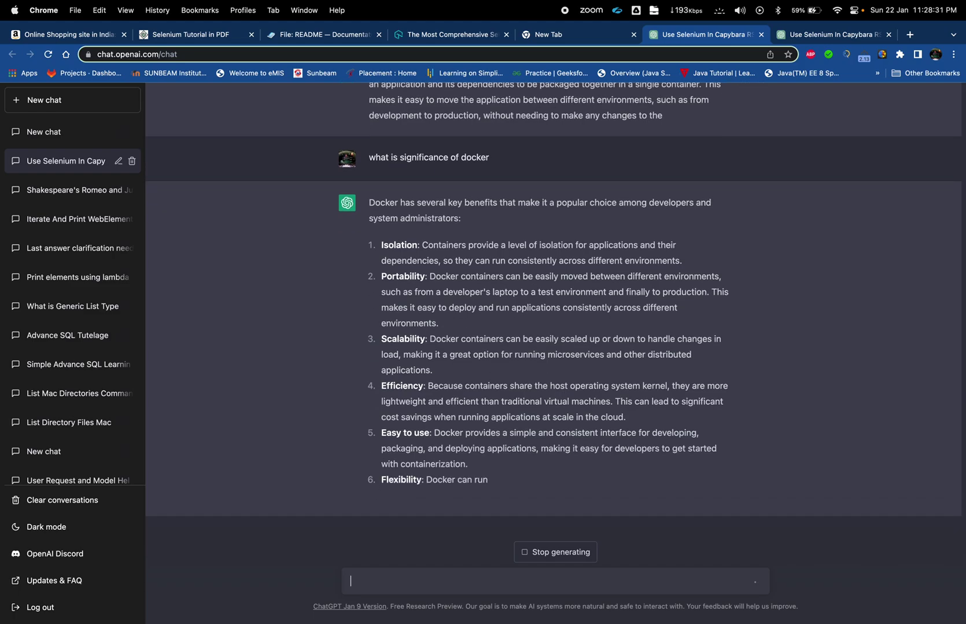
{"action": "left_click", "coordinate": [575, 558]}
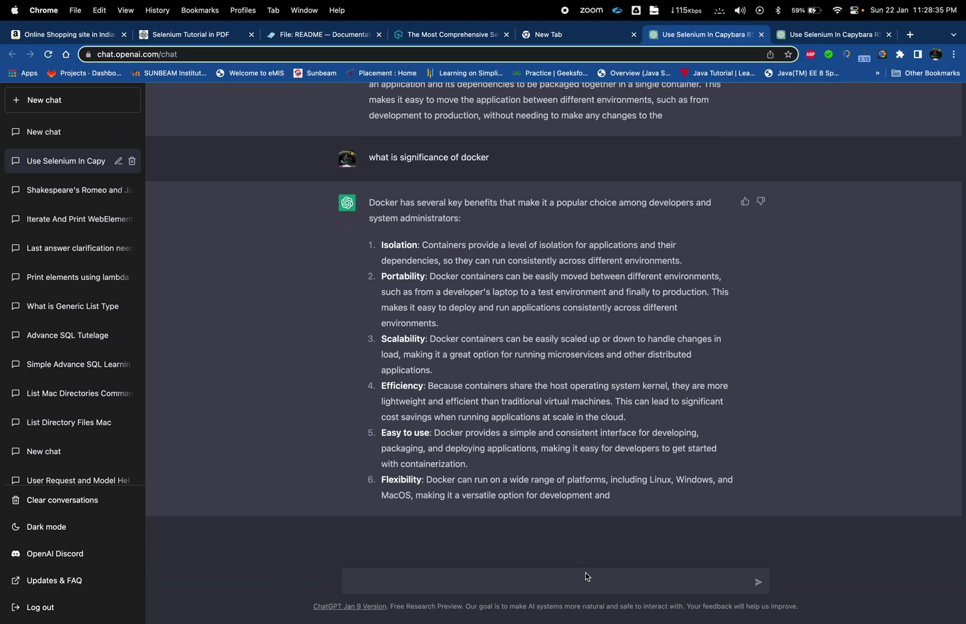
{"action": "left_click", "coordinate": [585, 575]}
{"action": "type", "text": "tell me oop concepts with realife examples"}
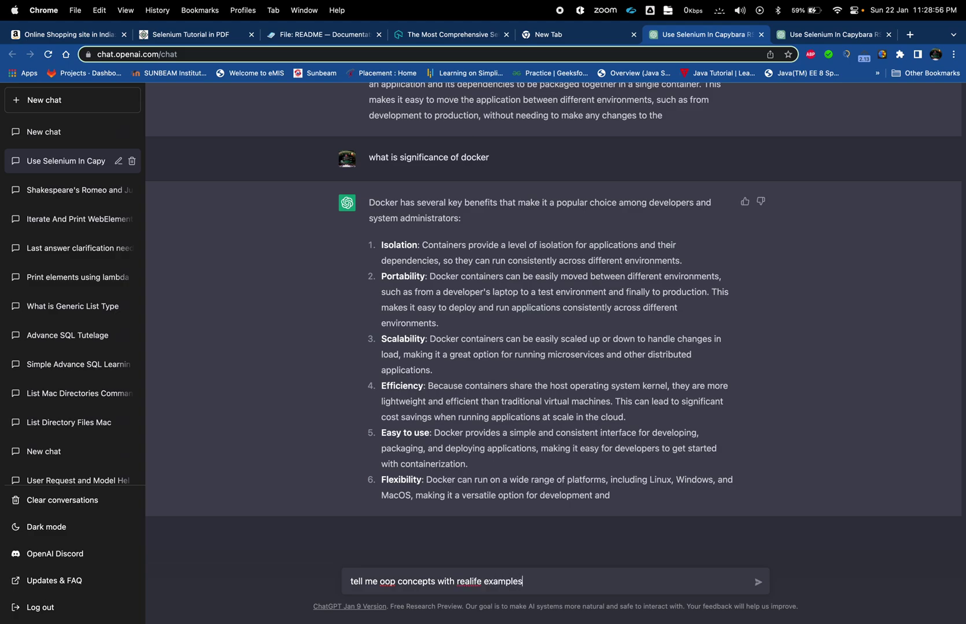
- Send the OOP concepts question and stop the answer once encapsulation through objects are covered
{"action": "key", "text": "Return"}
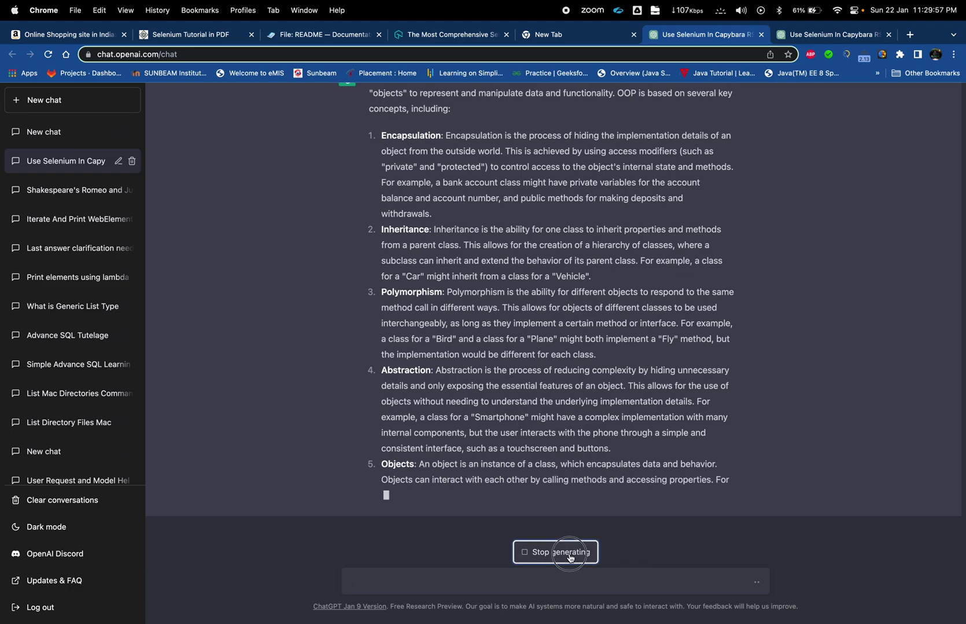
{"action": "left_click", "coordinate": [570, 555]}
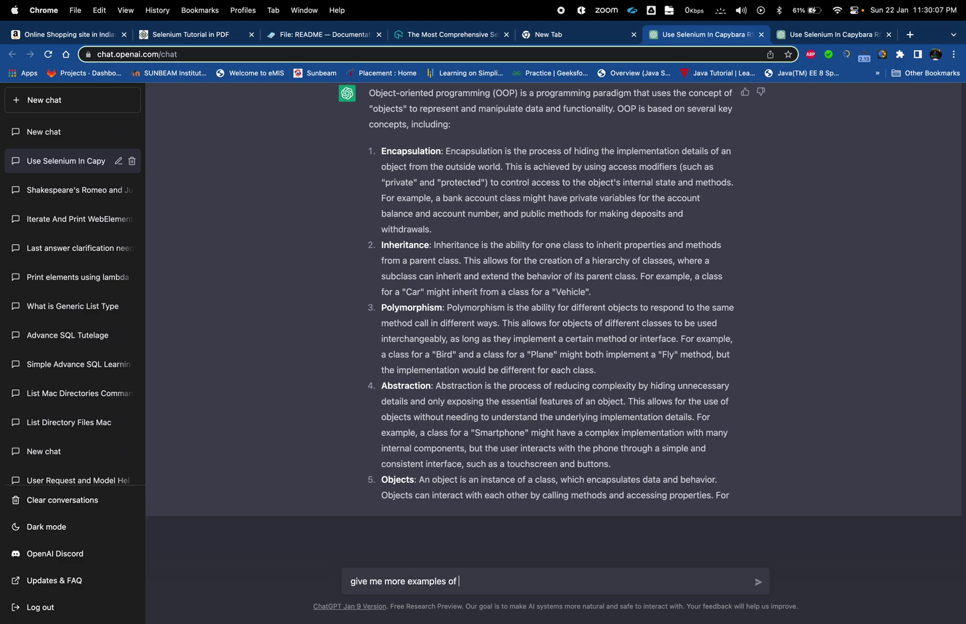
- Request more code examples for polymorphism and stop the Ruby Shape/Square/Circle answer
{"action": "type", "text": "e"}
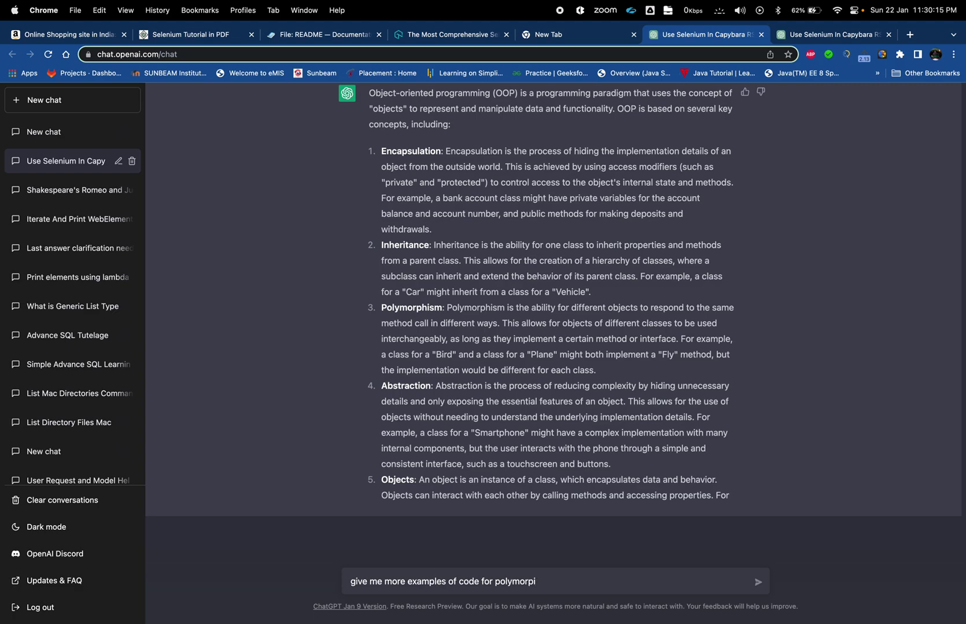
{"action": "type", "text": "for polymorphism"}
{"action": "key", "text": "Return"}
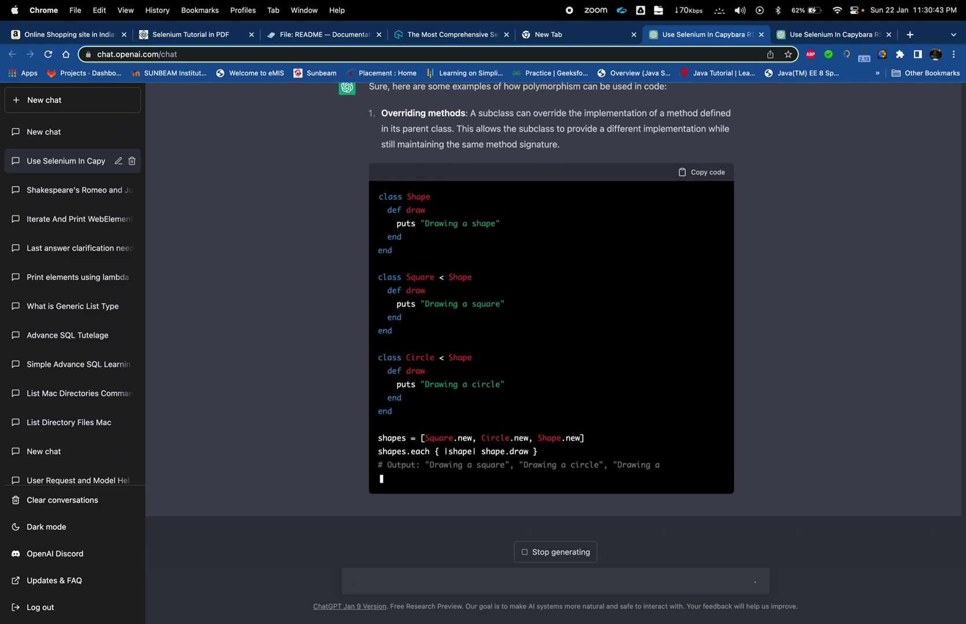
{"action": "left_click", "coordinate": [569, 555]}
- Copy the polymorphism request text and paste it back into the message box
{"action": "scroll", "coordinate": [597, 510], "scroll_direction": "up", "scroll_amount": 5}
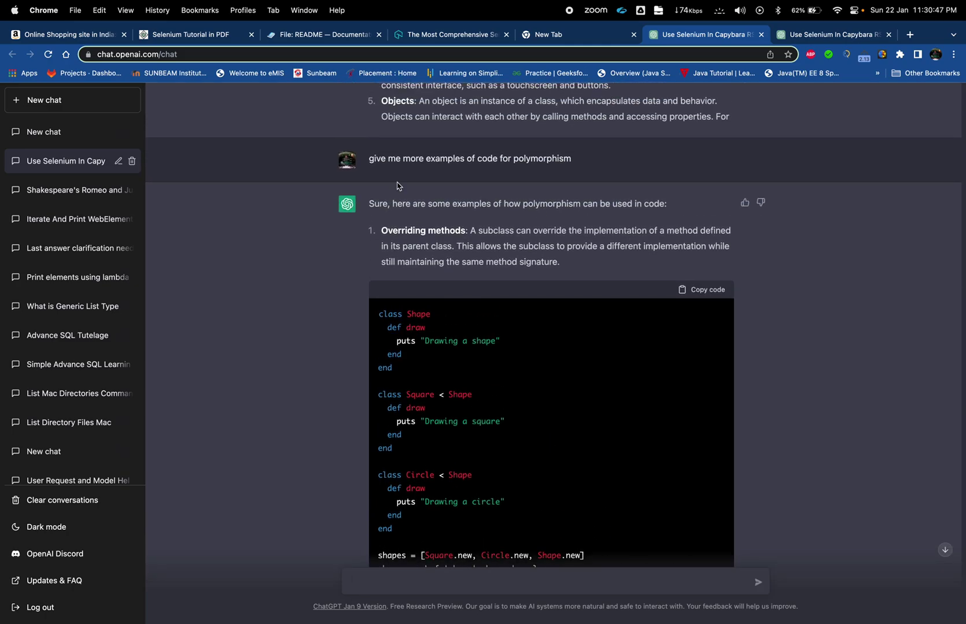
{"action": "left_click_drag", "start_coordinate": [370, 157], "coordinate": [582, 162]}
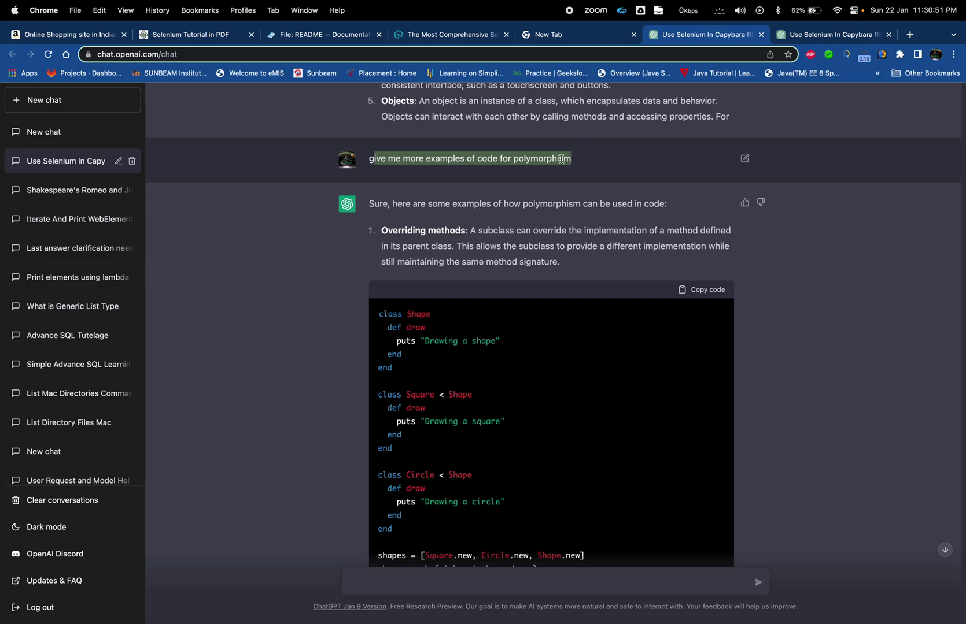
{"action": "left_click", "coordinate": [561, 160]}
{"action": "left_click_drag", "start_coordinate": [370, 159], "coordinate": [572, 157]}
{"action": "key", "text": "super+c"}
{"action": "scroll", "coordinate": [573, 158], "scroll_direction": "down", "scroll_amount": 3}
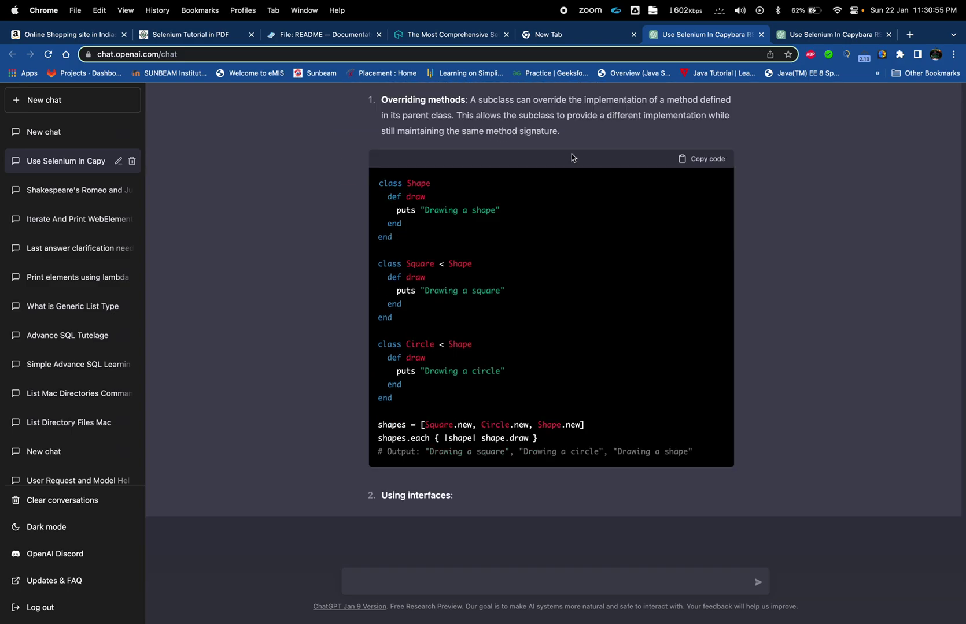
{"action": "key", "text": "super+v"}
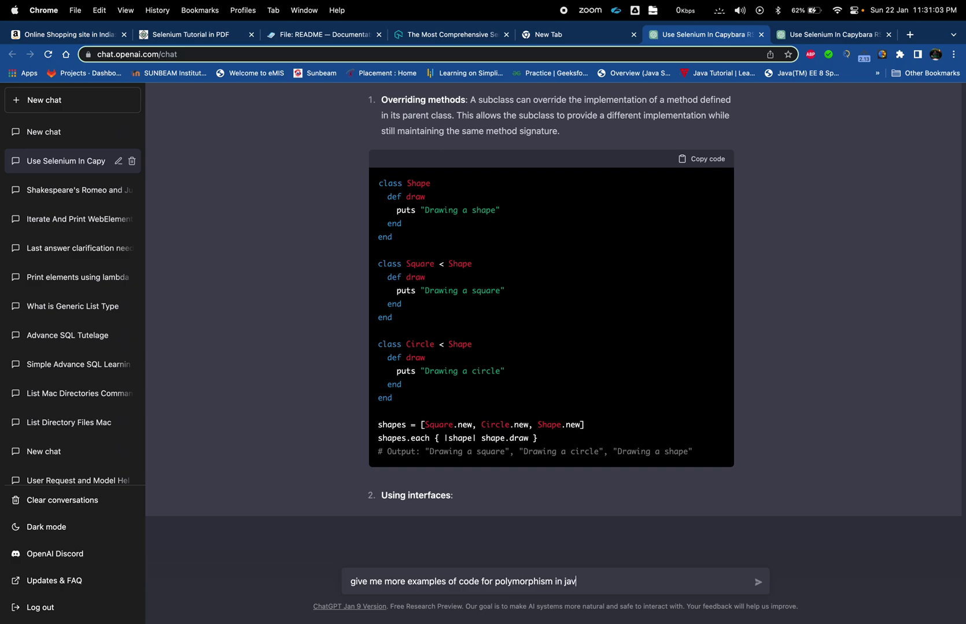
- Send the Java polymorphism request, stop after the Flyable example, and begin a Spring Boot question
{"action": "key", "text": "Return"}
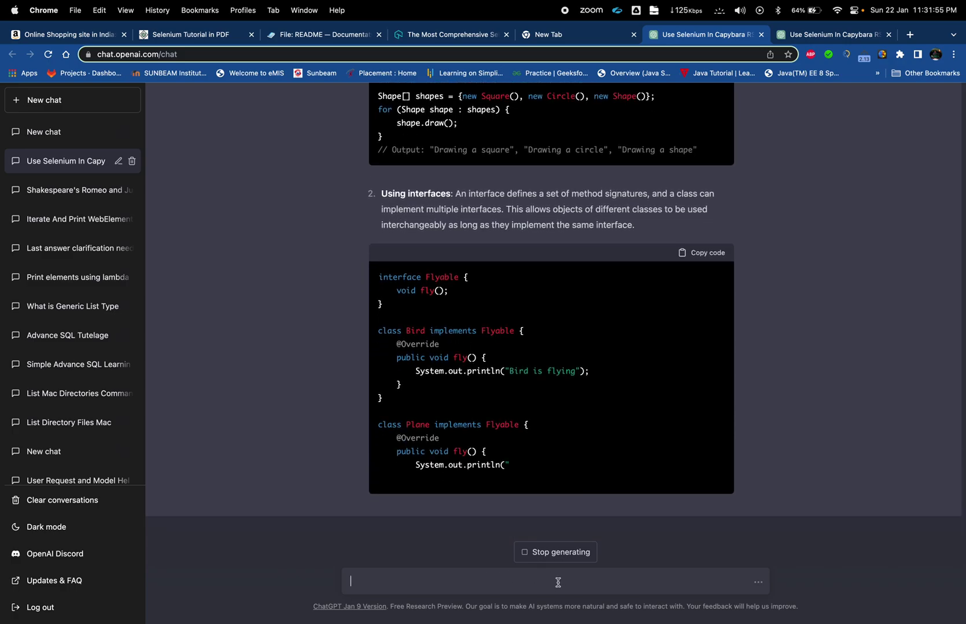
{"action": "left_click", "coordinate": [575, 554]}
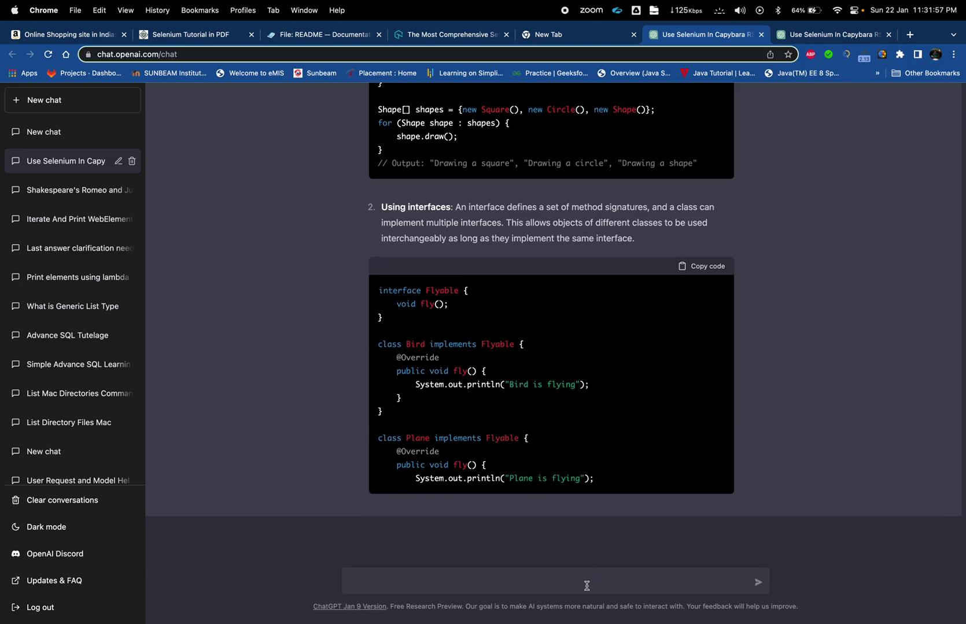
{"action": "type", "text": "wha"}
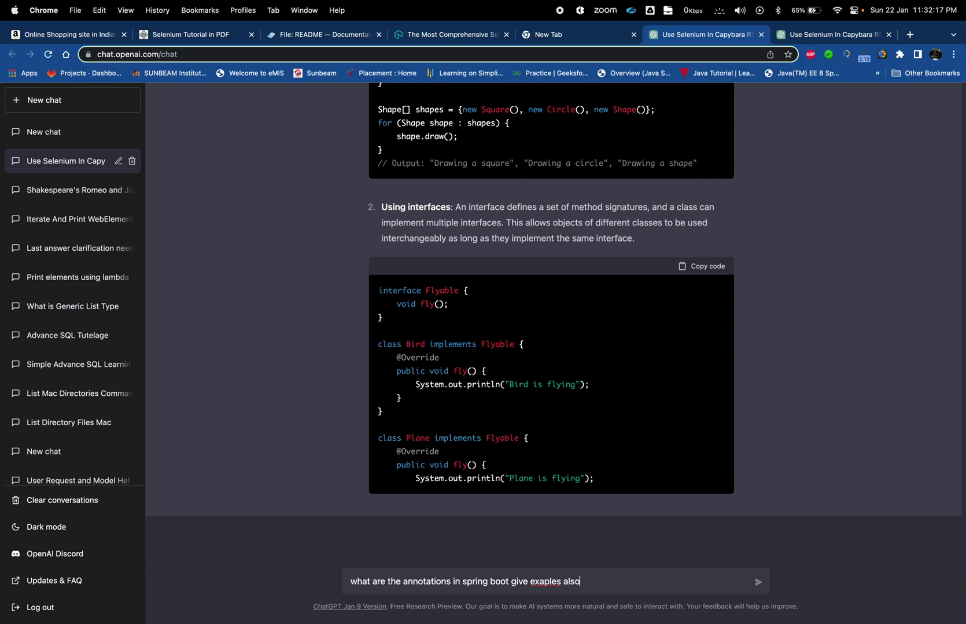
- Send the question asking for Spring Boot annotations with examples
{"action": "key", "text": "Return"}
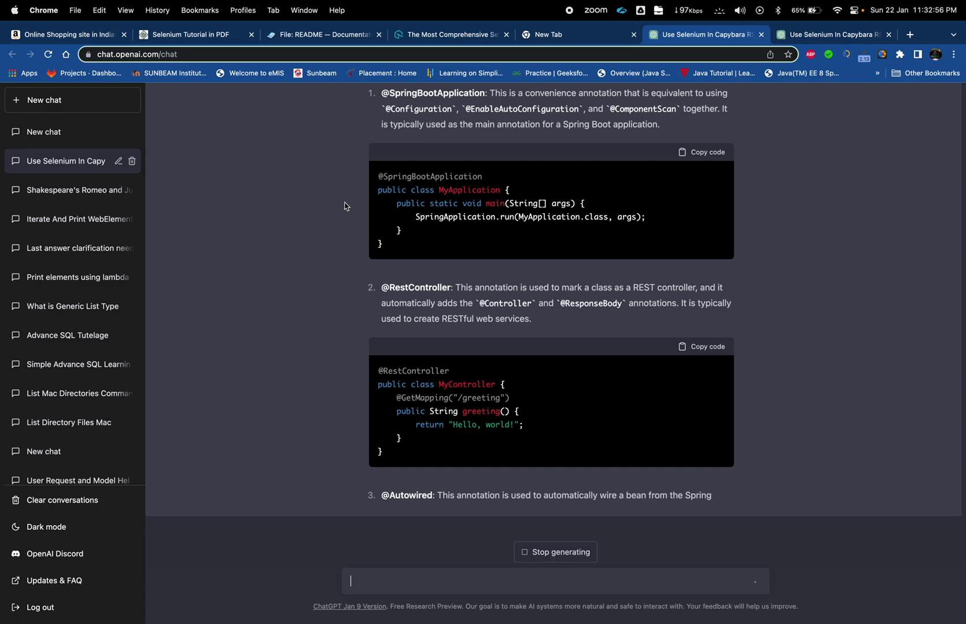
- Move through the Selenium PDF, SitePrism README and LambdaTest tabs to the empty New Tab
{"action": "left_click", "coordinate": [260, 36]}
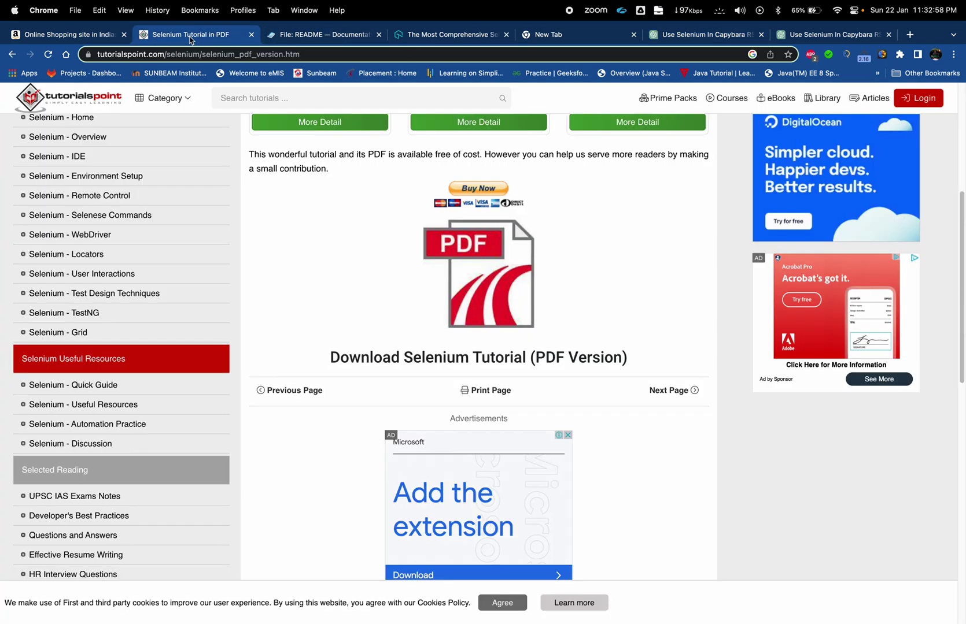
{"action": "left_click", "coordinate": [305, 40]}
{"action": "left_click", "coordinate": [451, 36]}
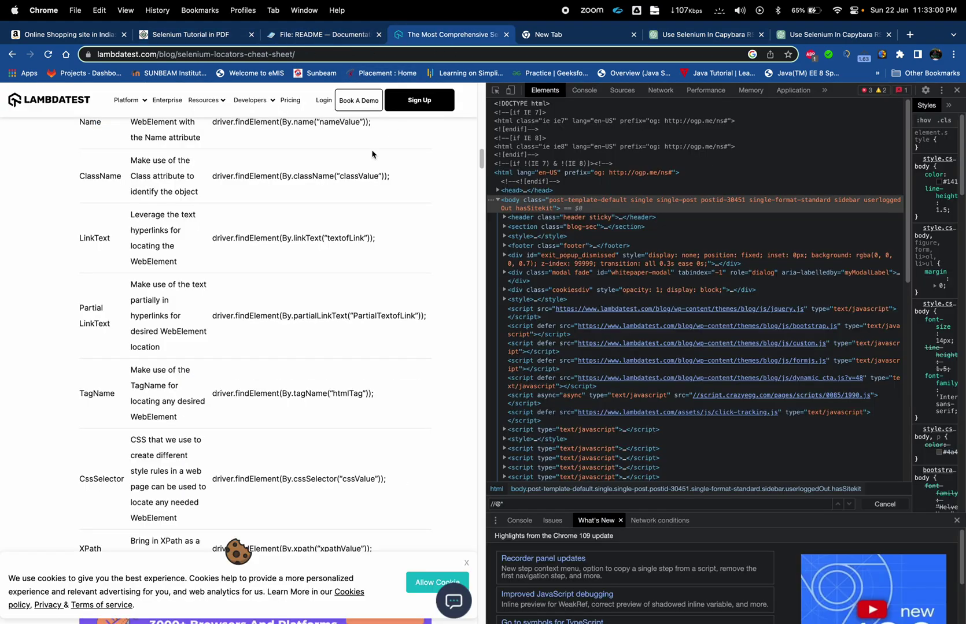
{"action": "scroll", "coordinate": [372, 154], "scroll_direction": "up", "scroll_amount": 20}
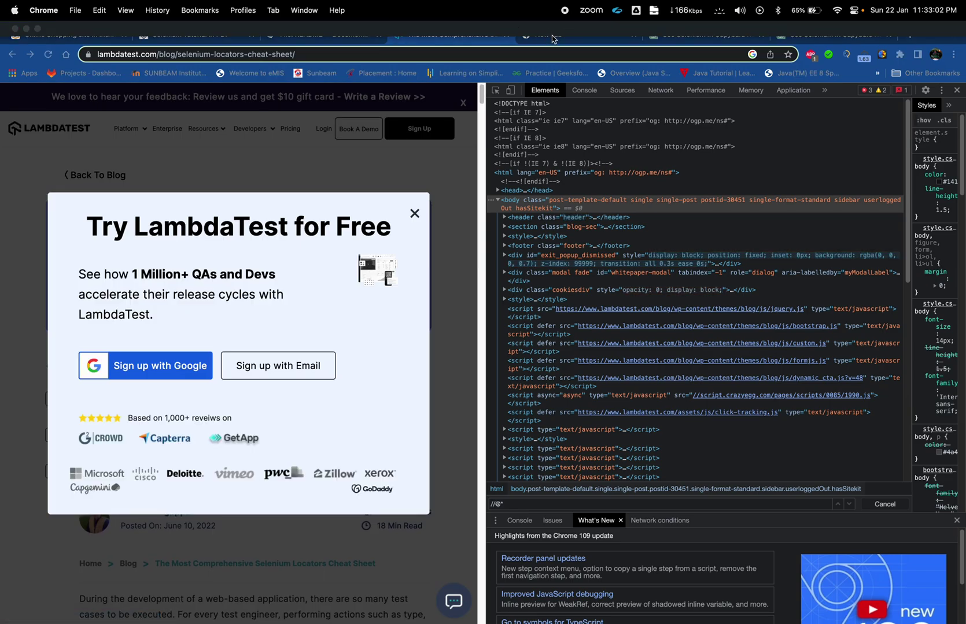
{"action": "left_click", "coordinate": [552, 36]}
- Clear the address bar and enter 'jenkins docs' after discarding Capybara and SitePrism drafts
{"action": "left_click", "coordinate": [526, 55]}
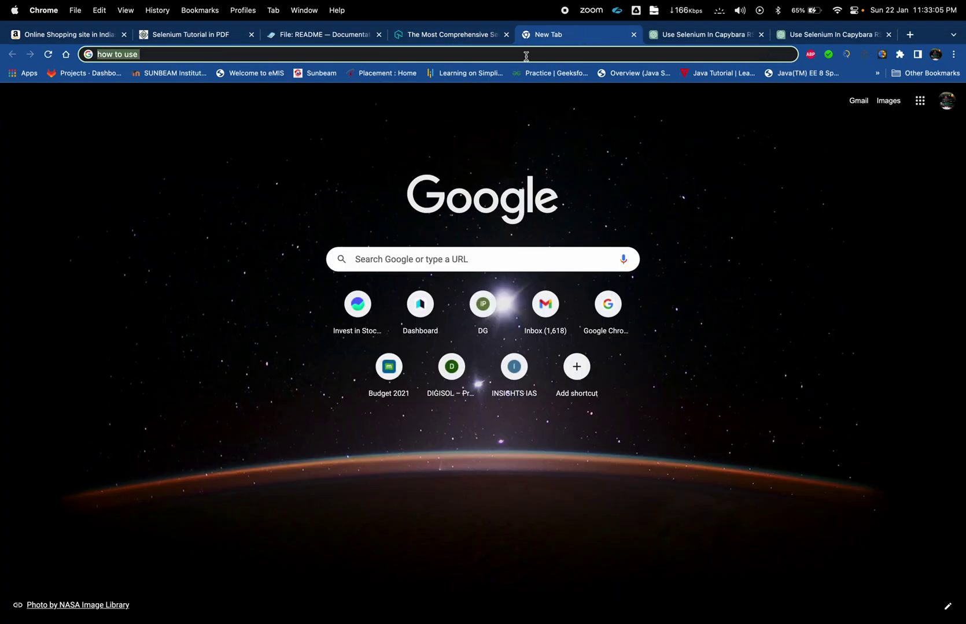
{"action": "key", "text": "BackSpace"}
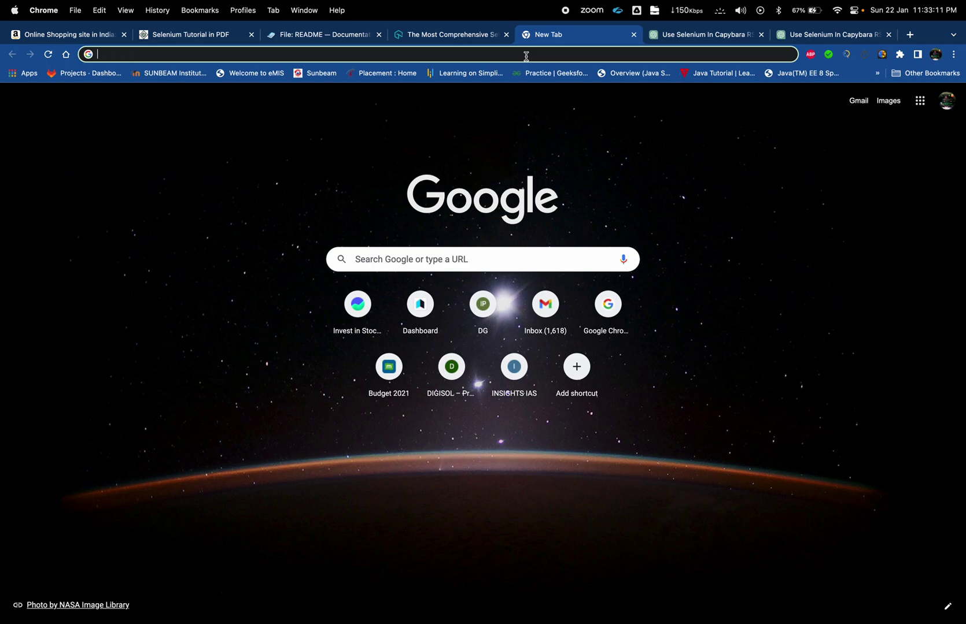
{"action": "type", "text": "cap"}
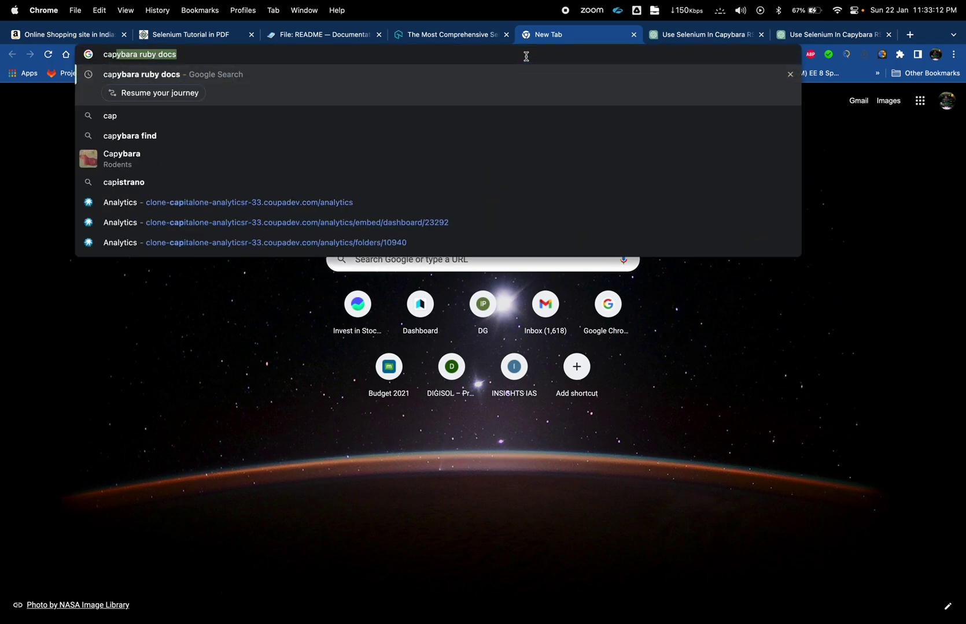
{"action": "key", "text": "BackSpace"}
{"action": "key", "text": "BackSpace"}
{"action": "key", "text": "BackSpace"}
{"action": "key", "text": "BackSpace"}
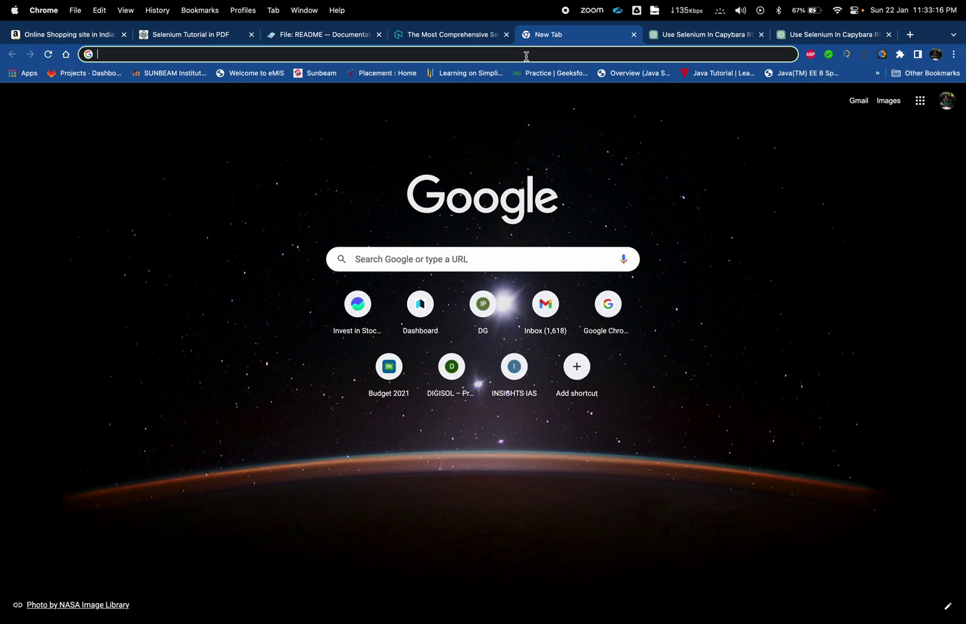
{"action": "type", "text": "sit"}
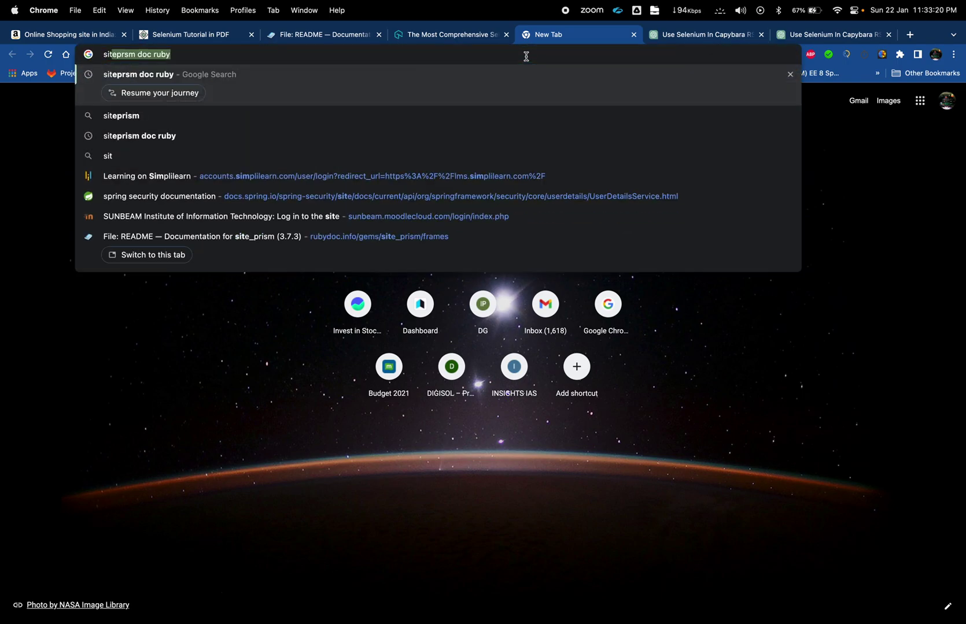
{"action": "key", "text": "BackSpace"}
{"action": "key", "text": "BackSpace"}
{"action": "key", "text": "BackSpace"}
{"action": "key", "text": "BackSpace"}
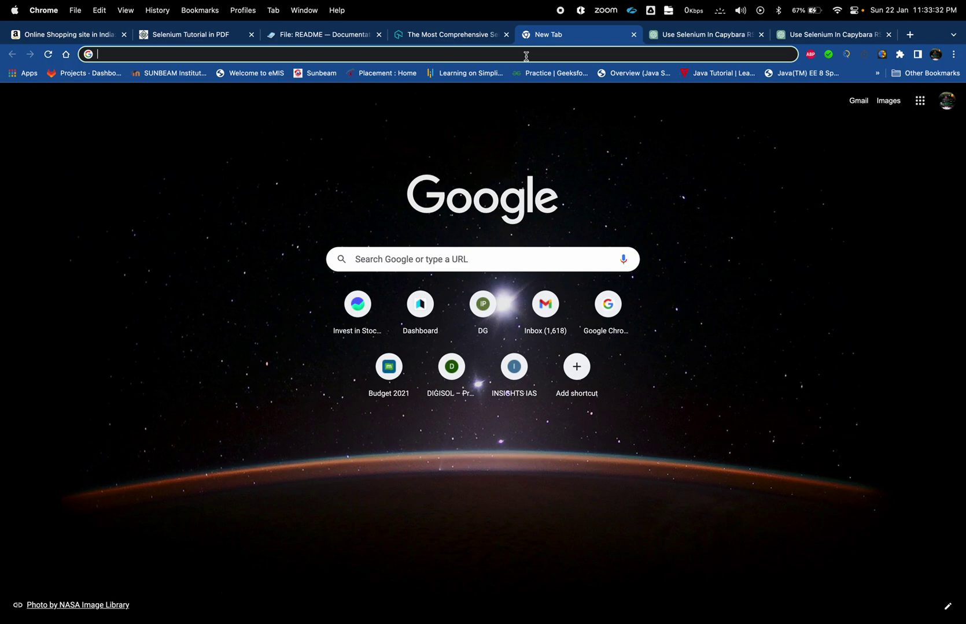
{"action": "type", "text": "jenk"}
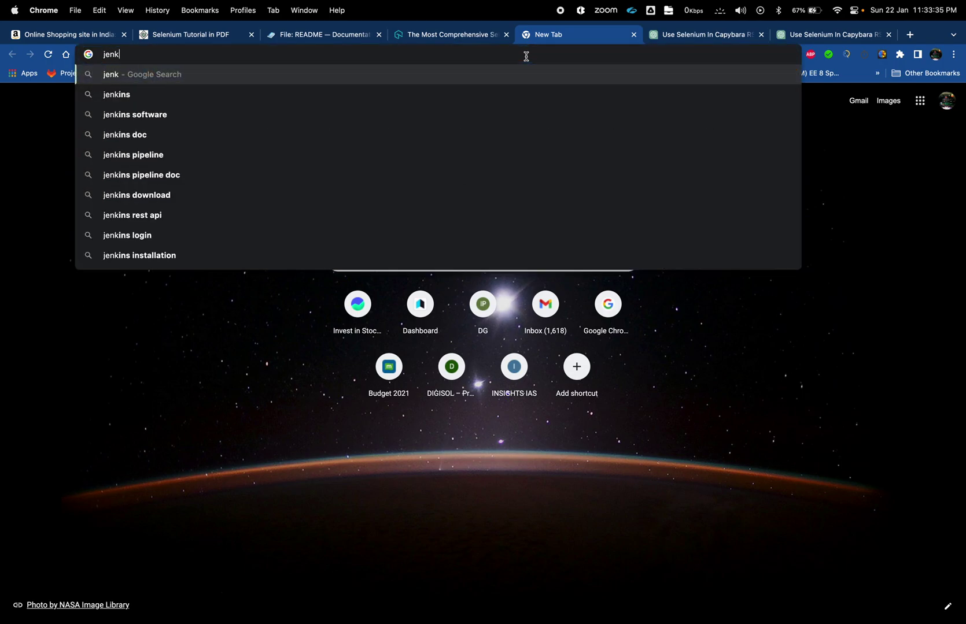
{"action": "type", "text": "ins docs"}
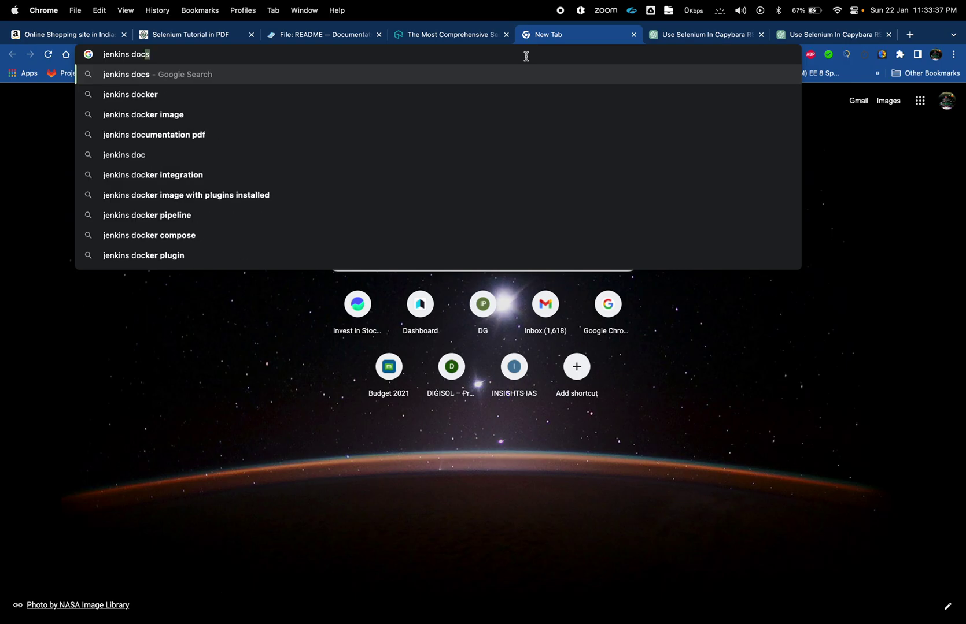
- Search Google for 'jenkins docs' and briefly view the ChatGPT for Google extension panel
{"action": "key", "text": "Return"}
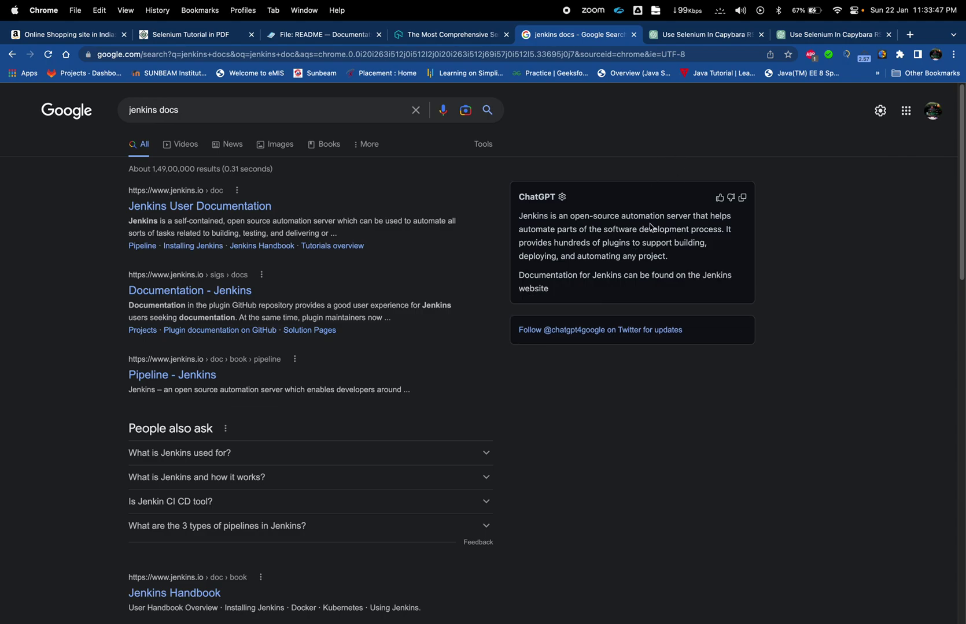
{"action": "left_click", "coordinate": [882, 54]}
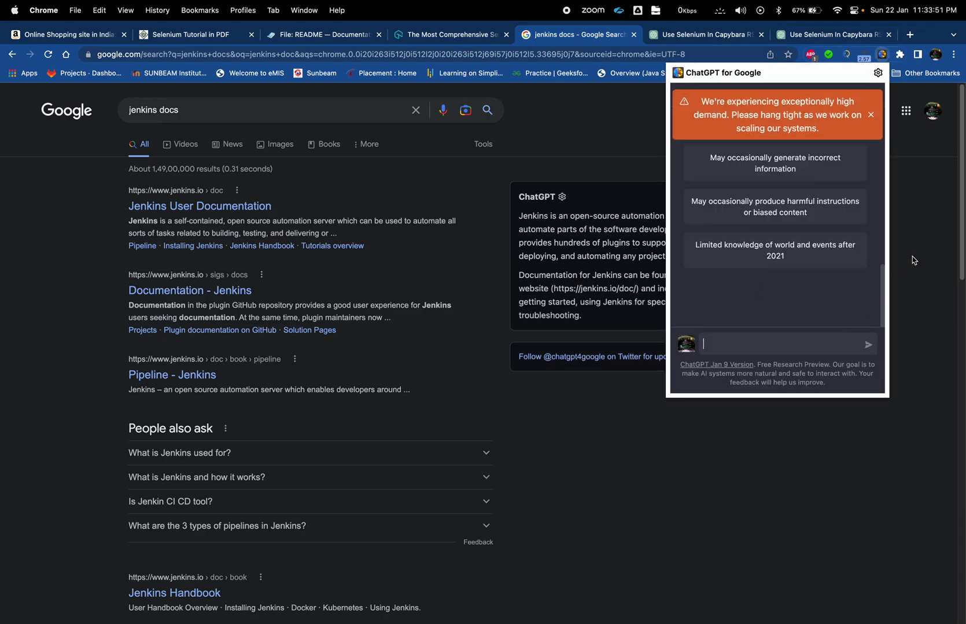
{"action": "left_click", "coordinate": [919, 216]}
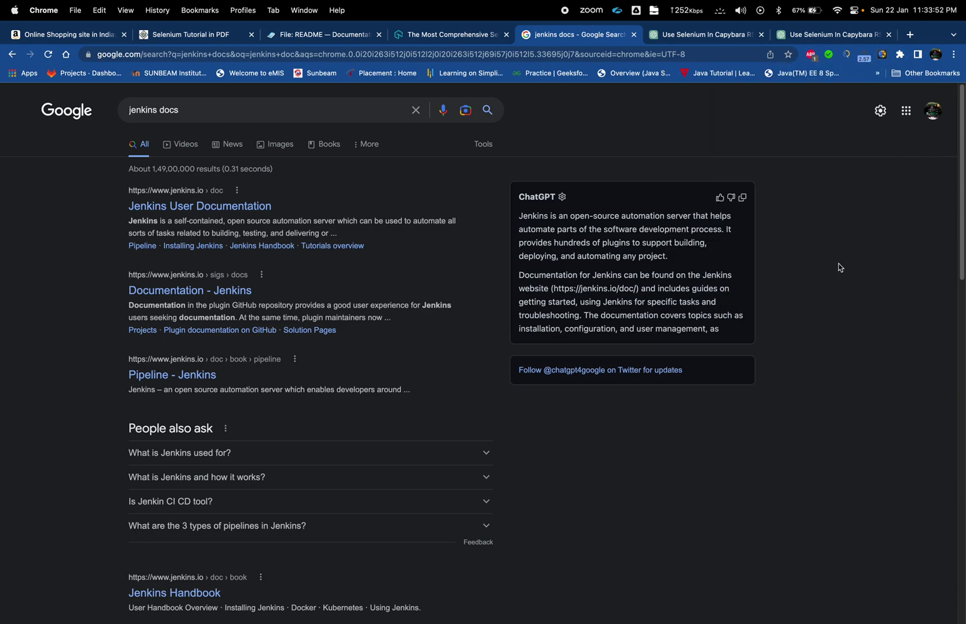